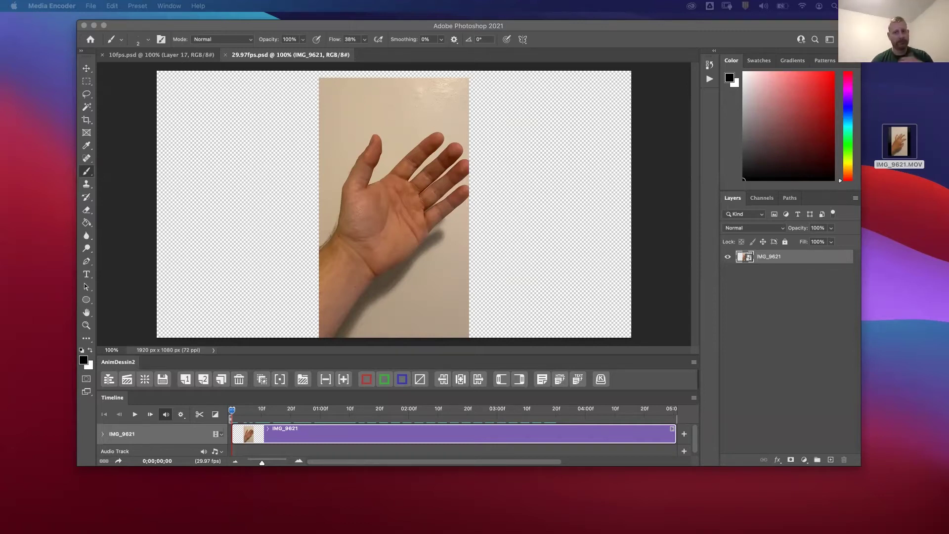
# Examine the hand footage in 29.97fps.psd frame by frame around the one-second mark of the timeline
pyautogui.click(728, 28)
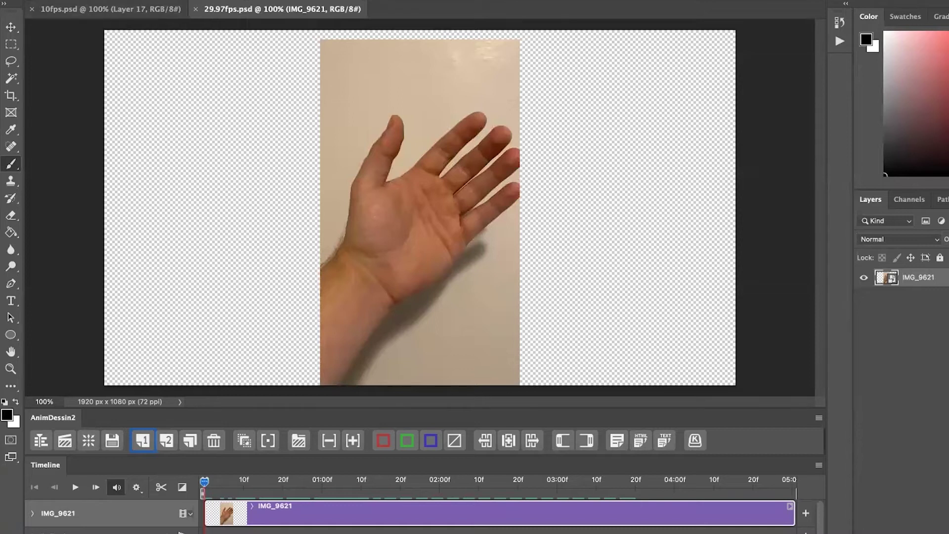
pyautogui.scroll(5, 499, 486)
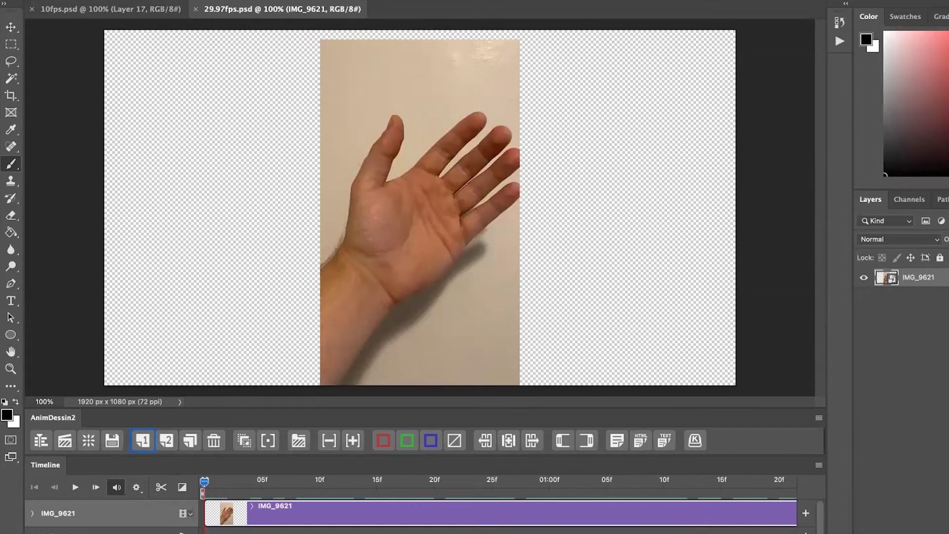
pyautogui.click(551, 488)
pyautogui.hscroll(3, 551, 488)
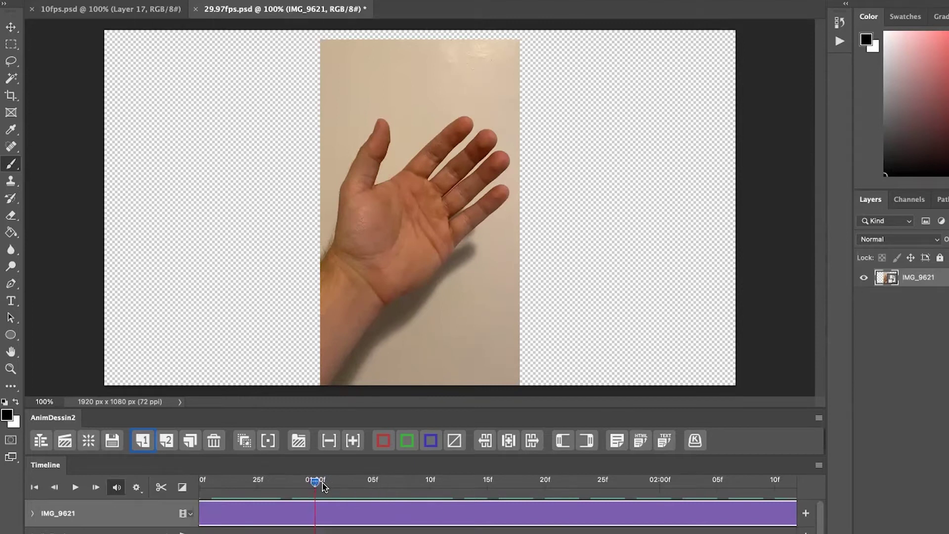
pyautogui.moveTo(317, 484); pyautogui.dragTo(349, 483)
# Examine the frame divisions on the 10fps.psd timeline and move the playhead to the one-second mark
pyautogui.click(143, 10)
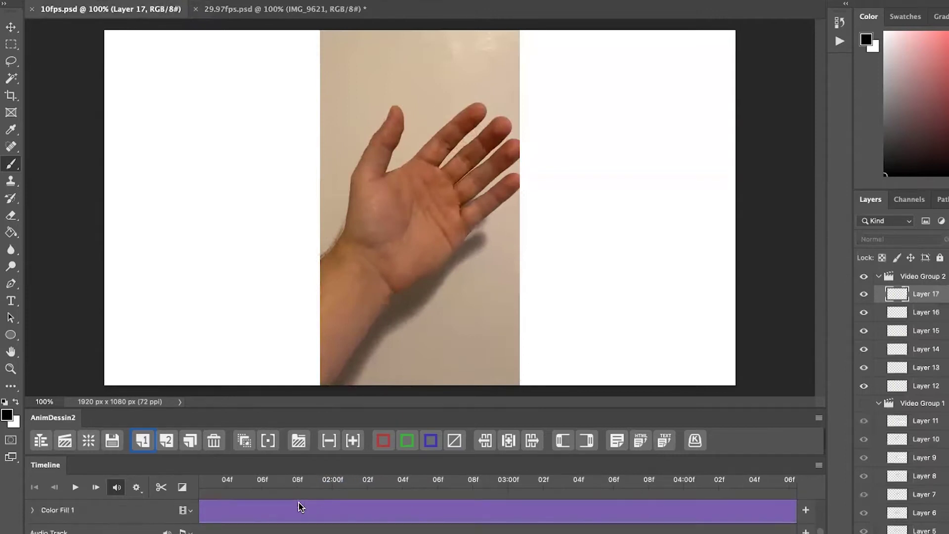
pyautogui.scroll(3, 299, 502)
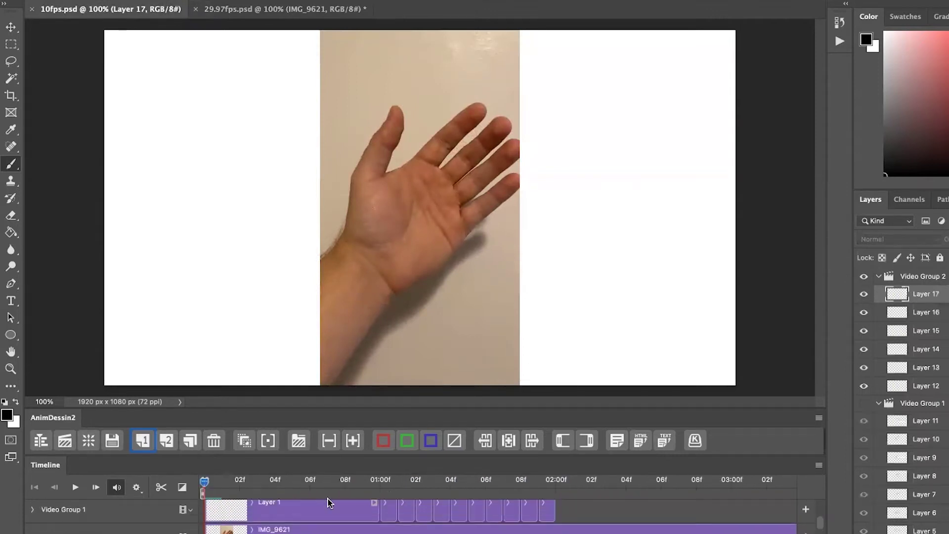
pyautogui.click(382, 478)
pyautogui.hscroll(1, 438, 497)
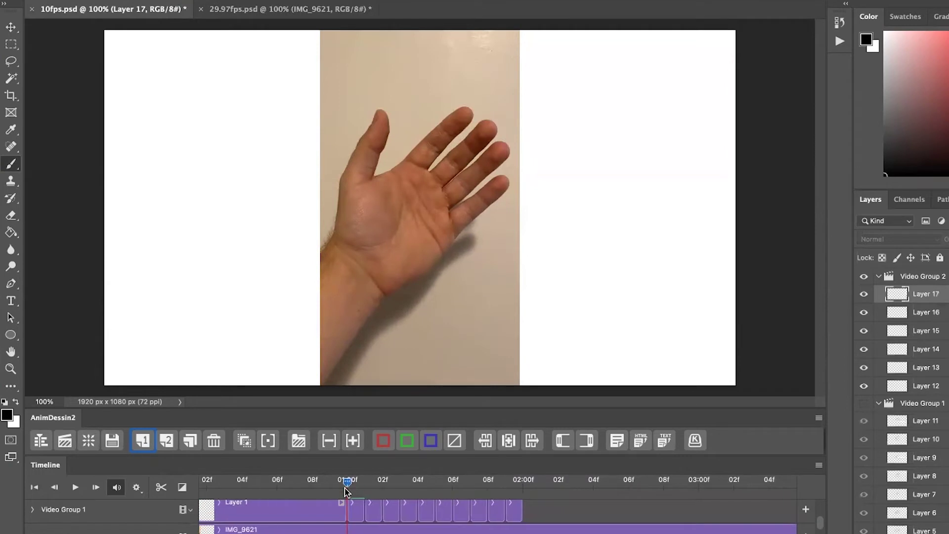
pyautogui.moveTo(346, 489)
pyautogui.mouseDown()
pyautogui.moveTo(506, 482)
pyautogui.moveTo(347, 482)
pyautogui.mouseUp()
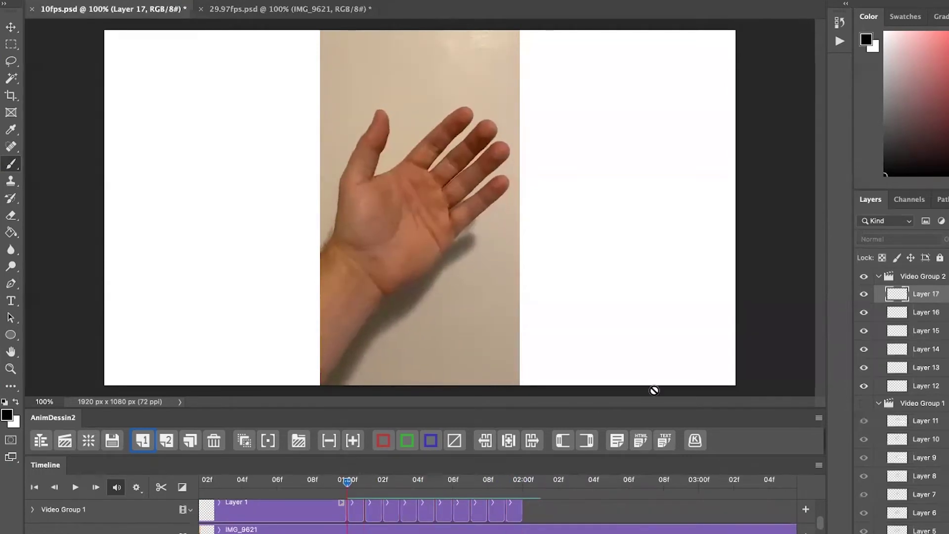
# Set the timeline frame rate of 29.97fps.psd to 10 fps and scrub through the footage
pyautogui.click(280, 10)
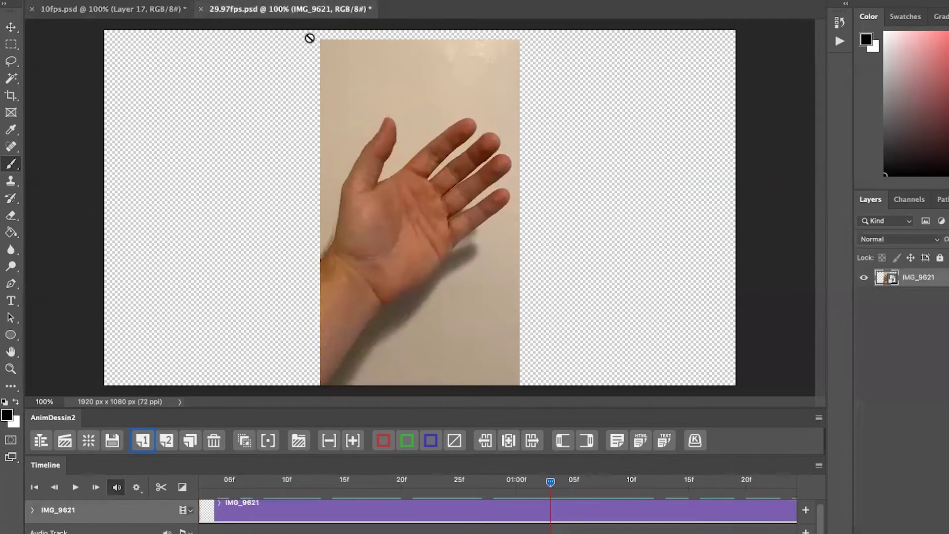
pyautogui.click(818, 464)
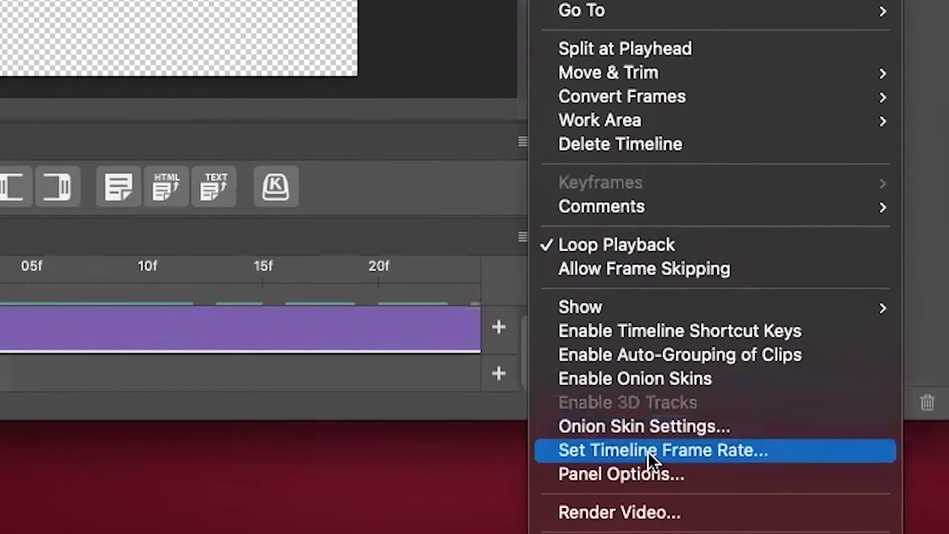
pyautogui.click(649, 451)
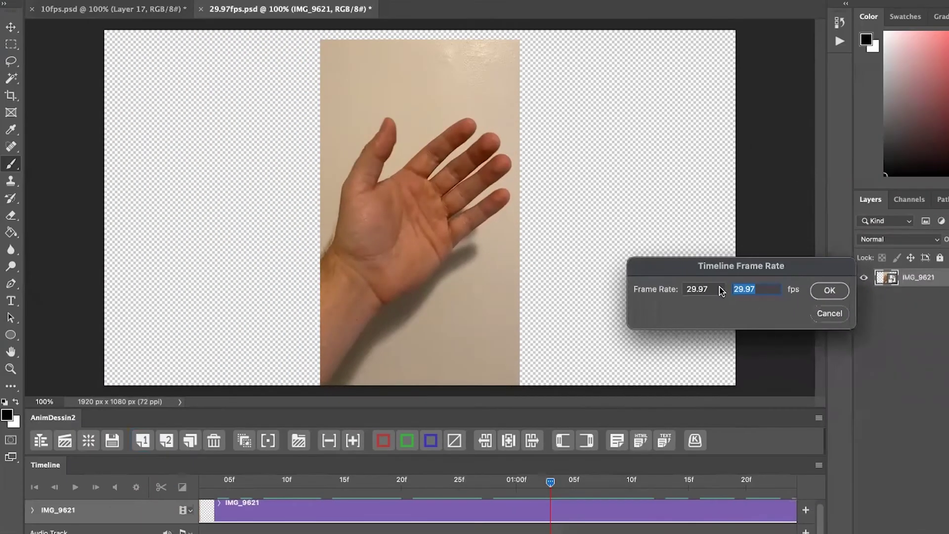
pyautogui.click(722, 290)
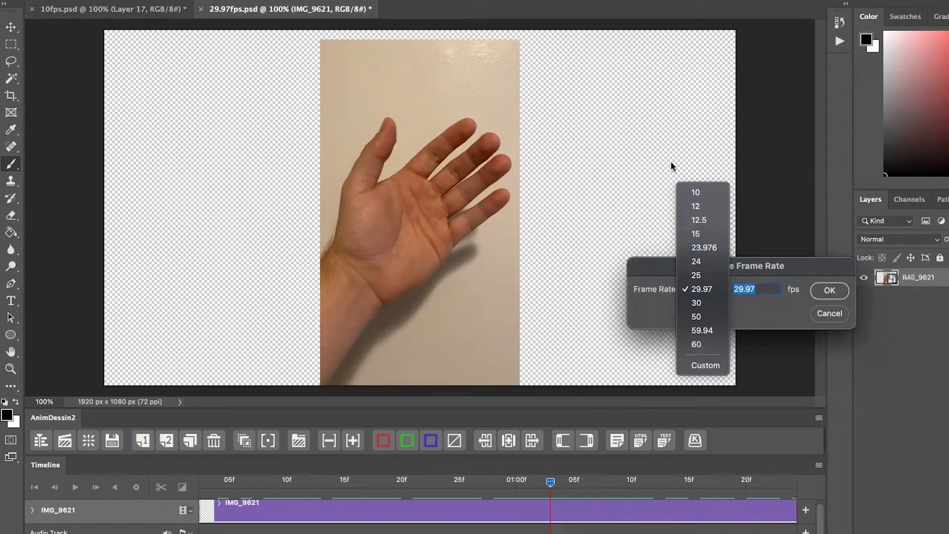
pyautogui.click(707, 192)
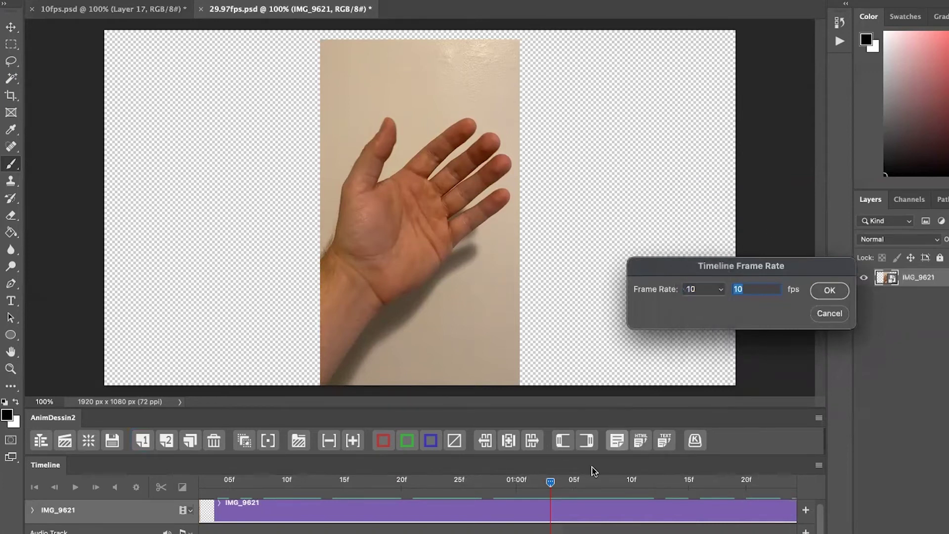
pyautogui.click(829, 290)
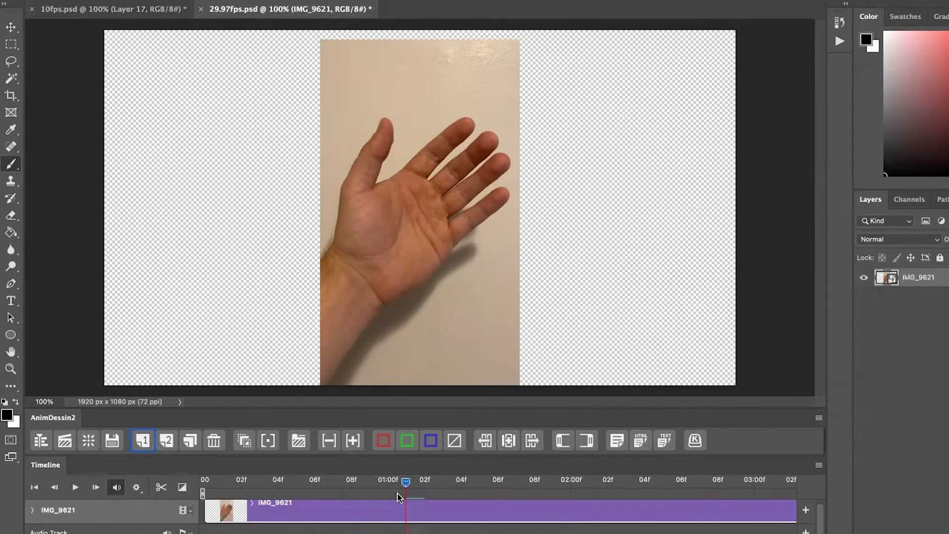
pyautogui.moveTo(403, 483); pyautogui.dragTo(570, 469)
# Scrub through 10fps.psd and play back its hand-drawn rotoscope animation
pyautogui.click(150, 11)
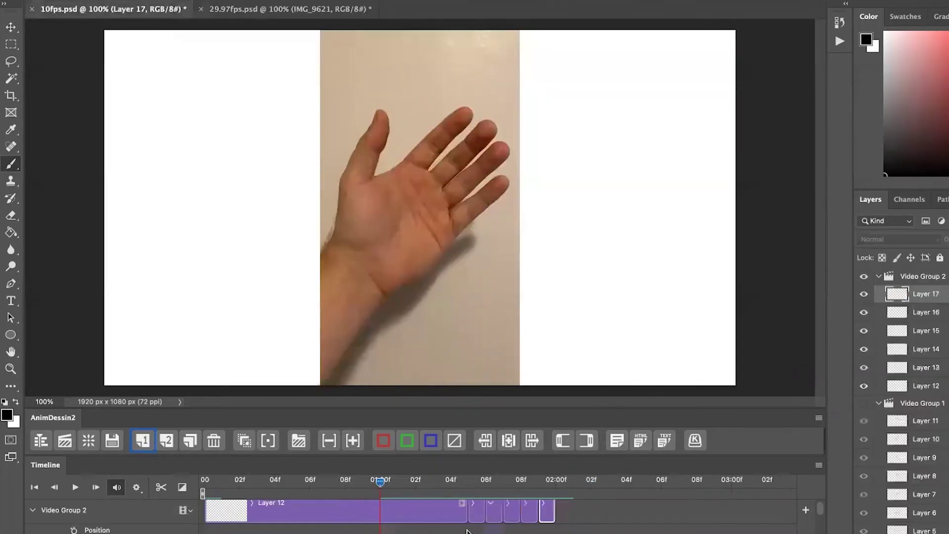
pyautogui.moveTo(375, 487); pyautogui.dragTo(472, 482)
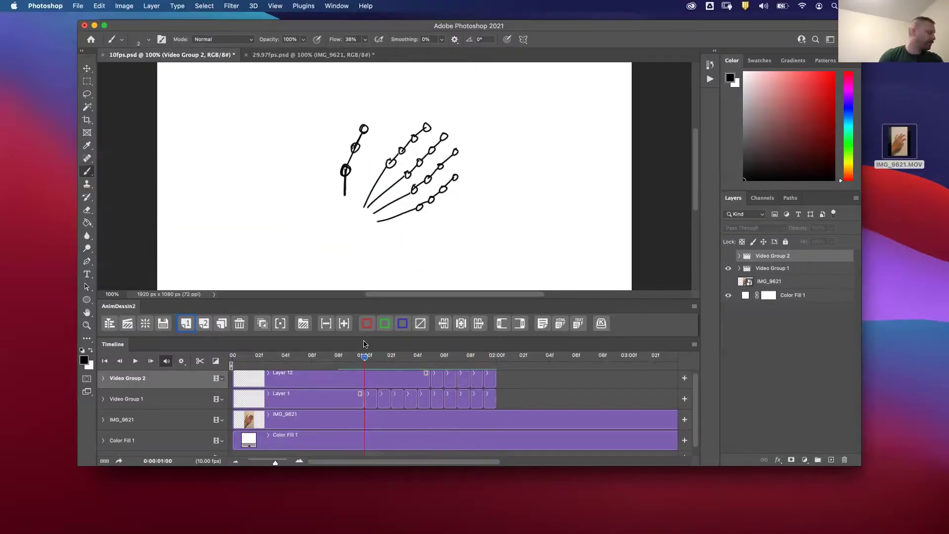
pyautogui.press('space')
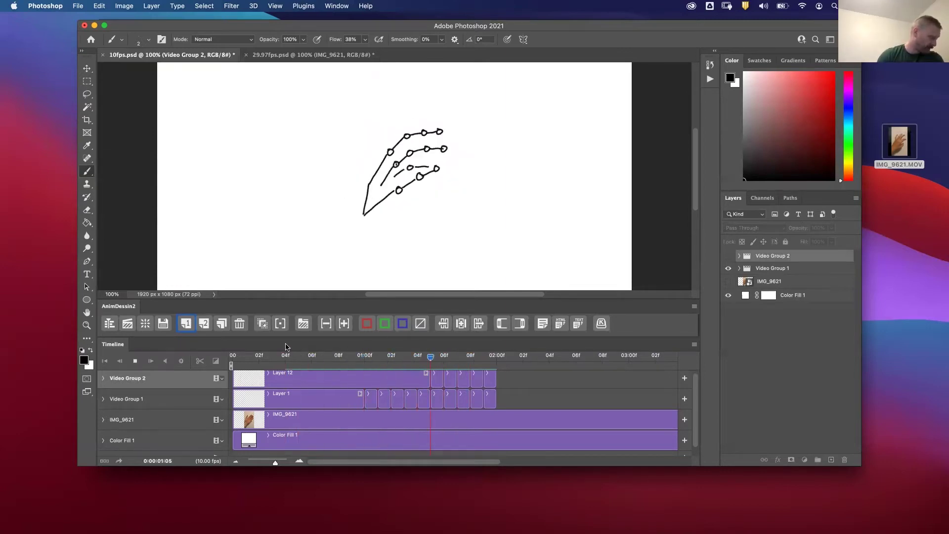
pyautogui.press('space')
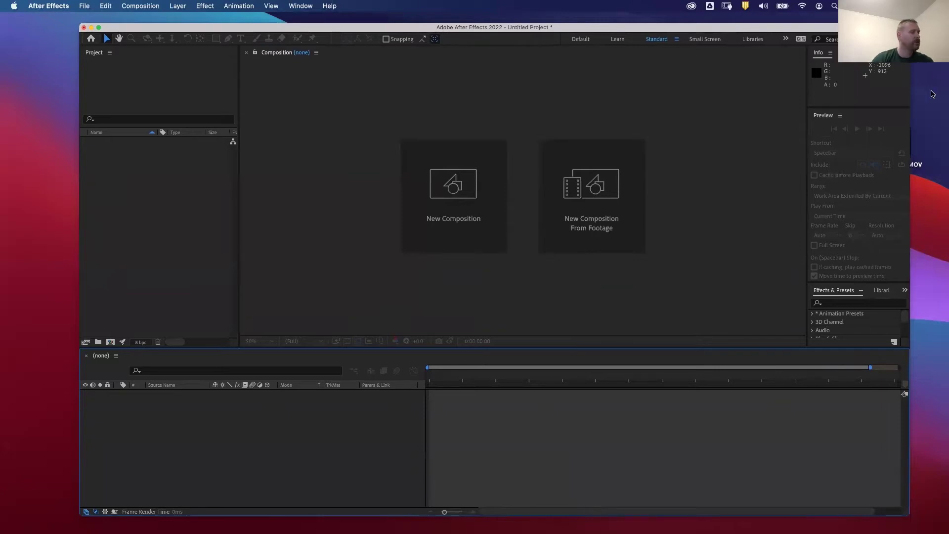
# Import IMG_9621.MOV from the desktop into the After Effects project
pyautogui.moveTo(917, 159); pyautogui.dragTo(948, 241)
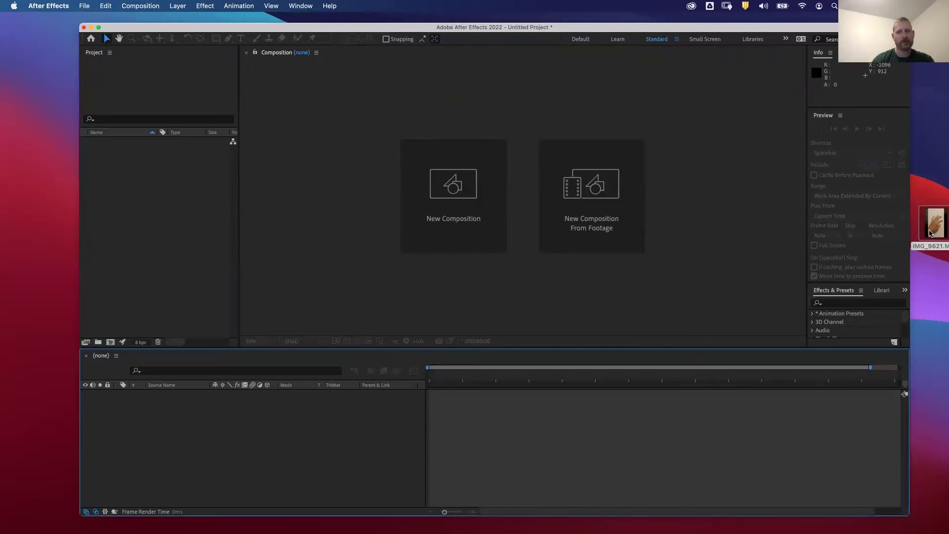
pyautogui.click(929, 233)
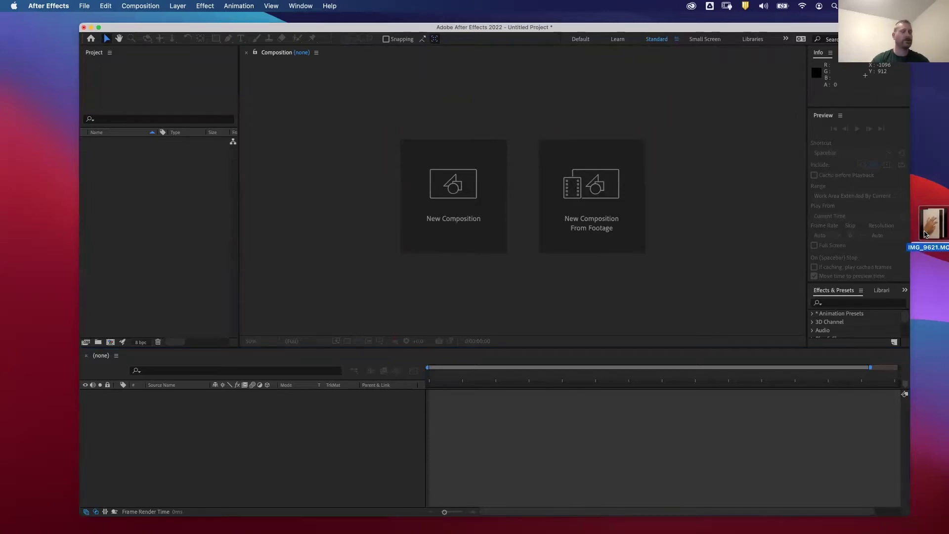
pyautogui.moveTo(925, 235); pyautogui.dragTo(131, 196)
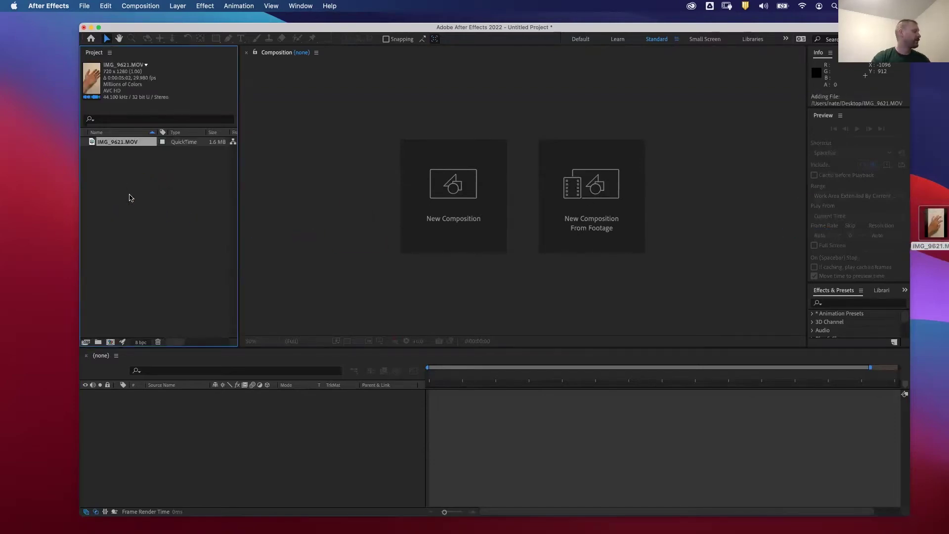
pyautogui.moveTo(236, 27); pyautogui.dragTo(207, 28)
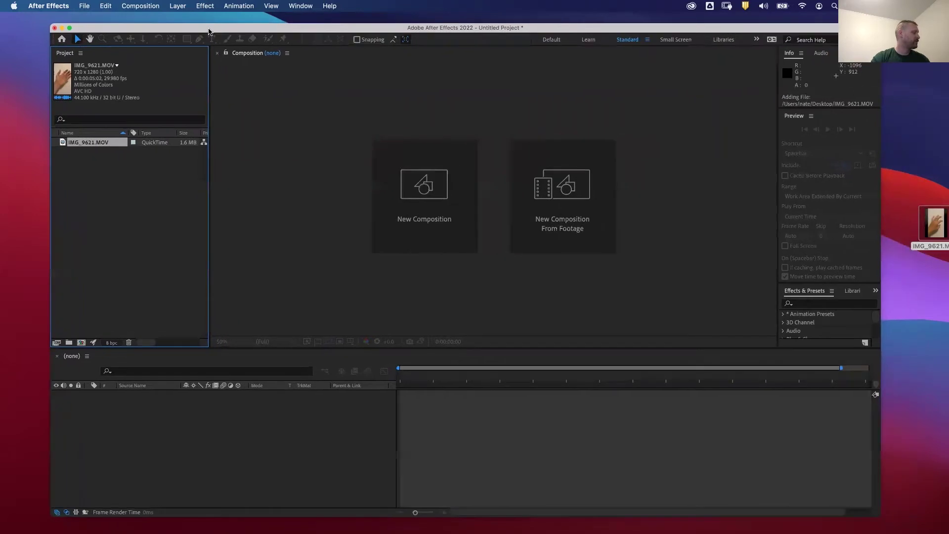
# Create a 1920 x 1080 composition named Comp 1 at 10 frames per second and place IMG_9621.MOV in it
pyautogui.click(420, 184)
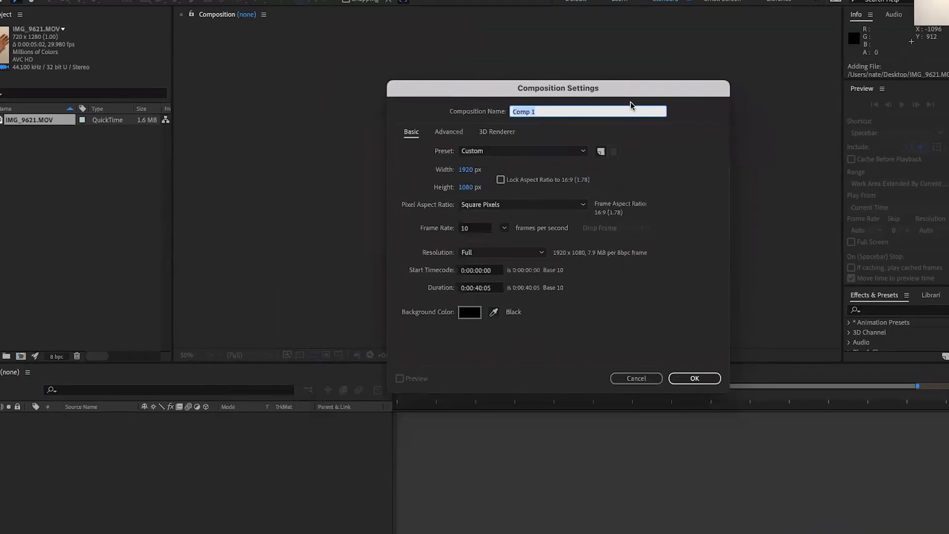
pyautogui.click(691, 378)
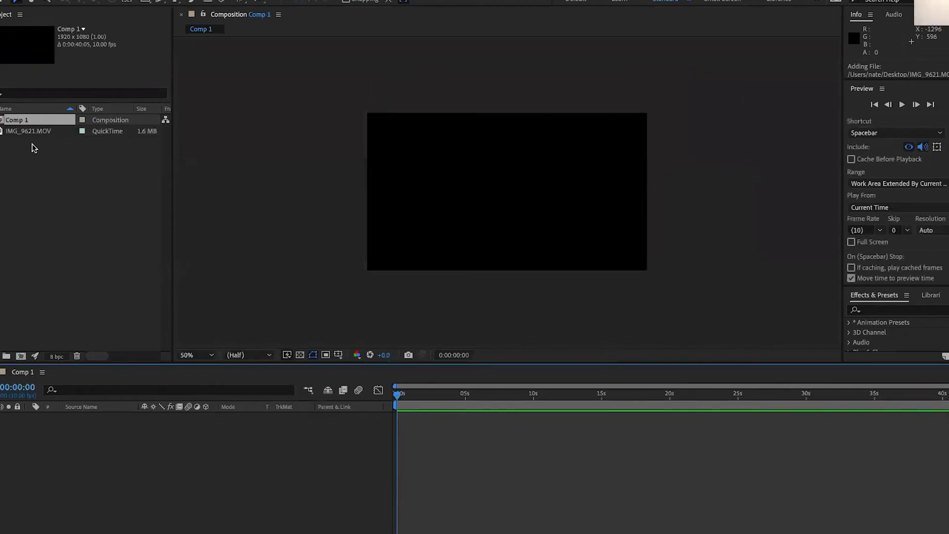
pyautogui.moveTo(29, 133); pyautogui.dragTo(159, 452)
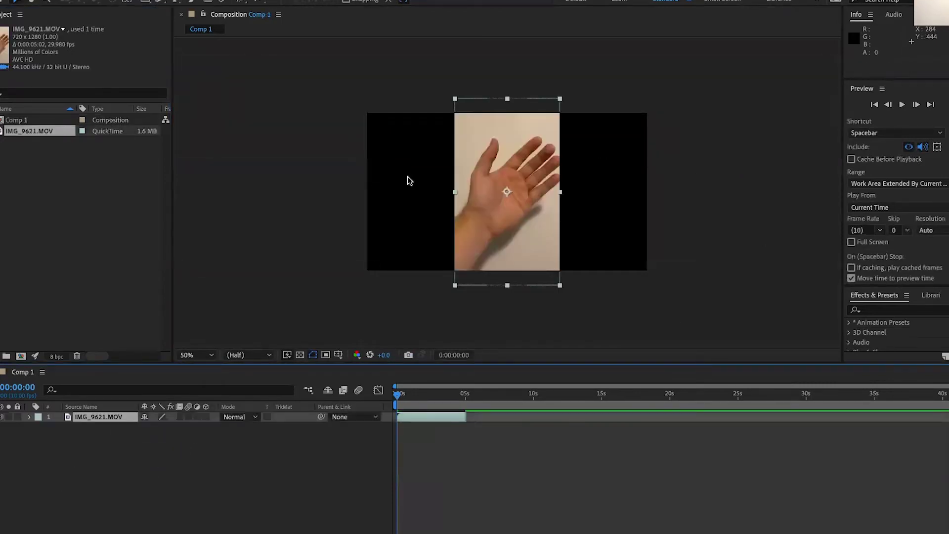
# Scale the IMG_9621.MOV layer uniformly to 128%
pyautogui.press('s')
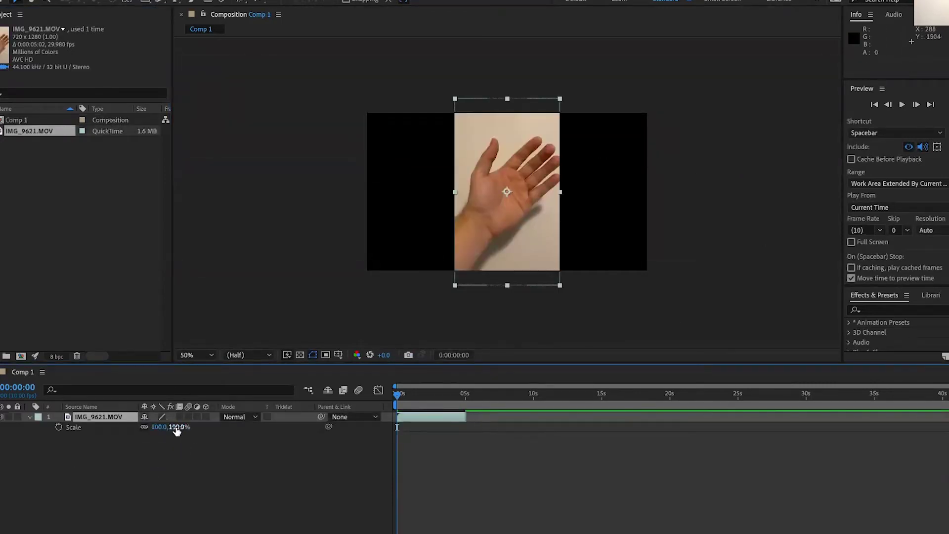
pyautogui.moveTo(170, 427); pyautogui.dragTo(192, 430)
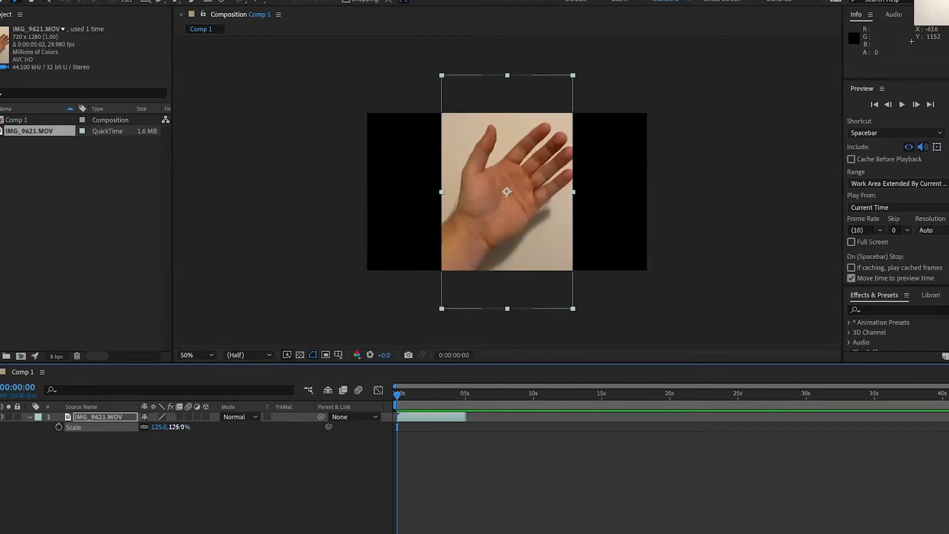
pyautogui.moveTo(176, 427); pyautogui.dragTo(177, 427)
# End the work area at 0:00:04:09 where the footage stops, trim the composition to it, and preview the clip
pyautogui.click(464, 403)
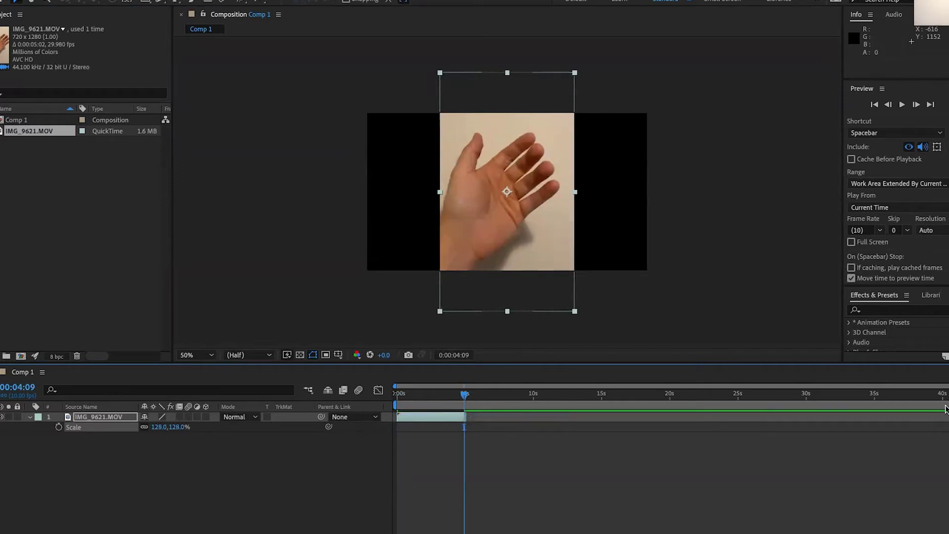
pyautogui.moveTo(947, 408); pyautogui.dragTo(468, 402)
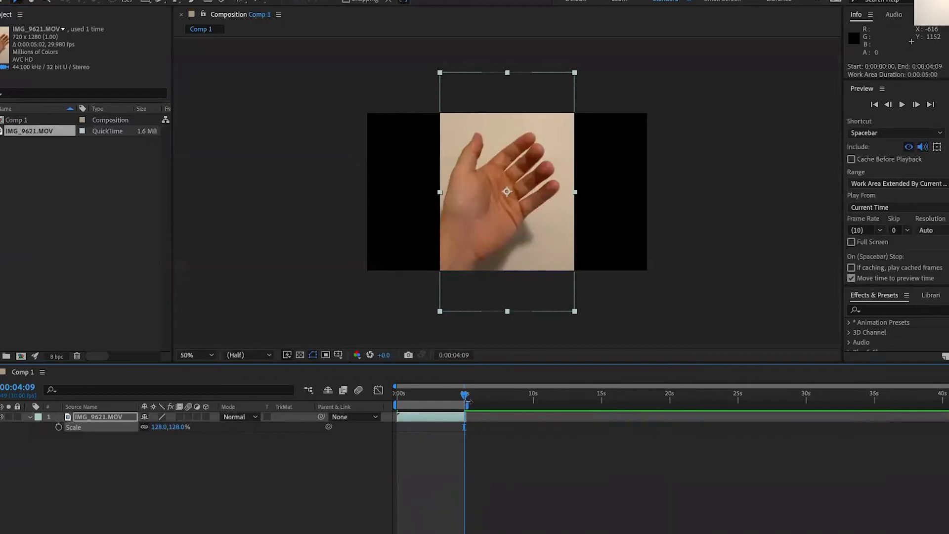
pyautogui.rightClick(439, 404)
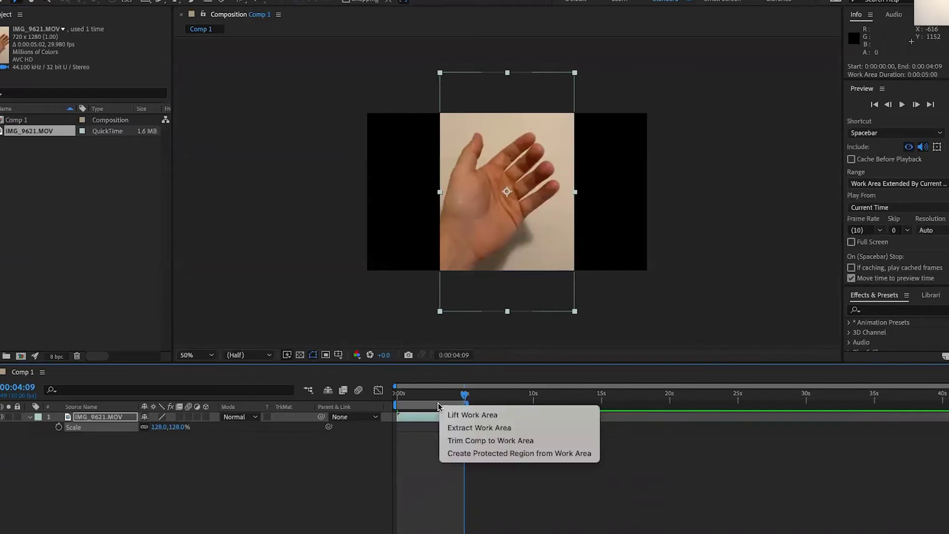
pyautogui.click(491, 447)
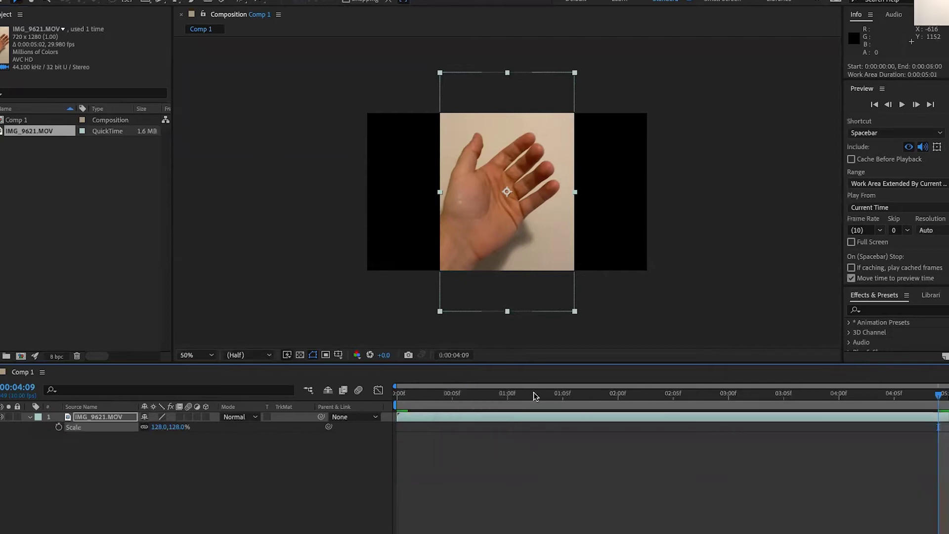
pyautogui.press('space')
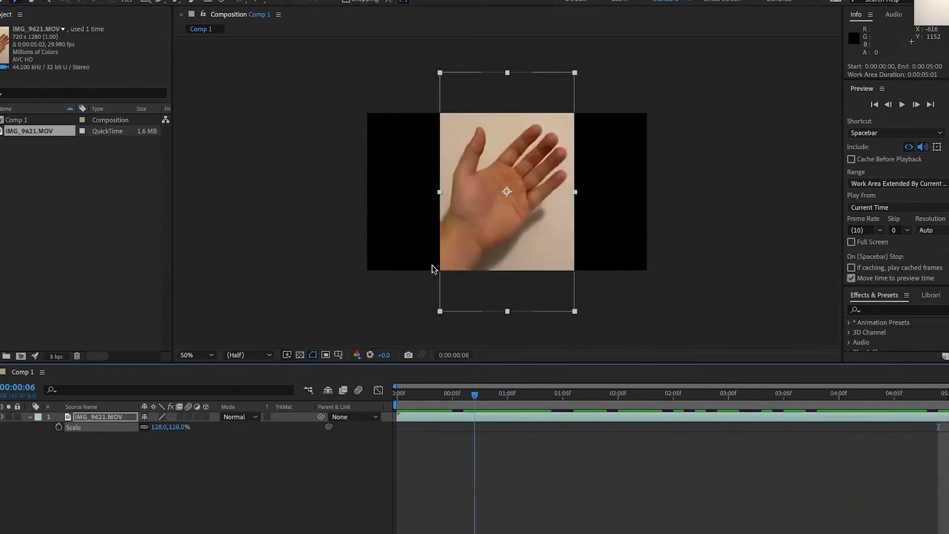
pyautogui.moveTo(431, 269); pyautogui.dragTo(303, 315)
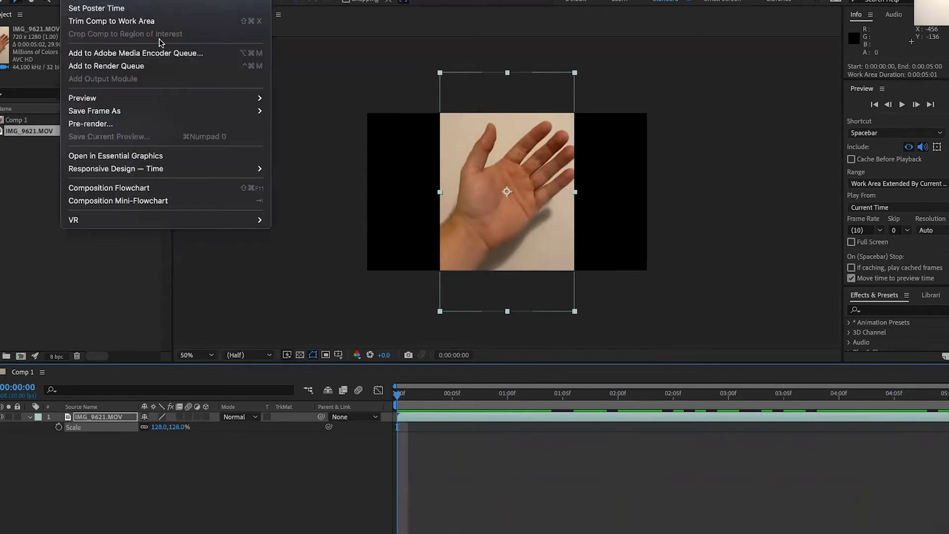
# Send Comp 1 to the Media Encoder queue and set its output file to an MP4 named hand roto on the Desktop
pyautogui.click(163, 53)
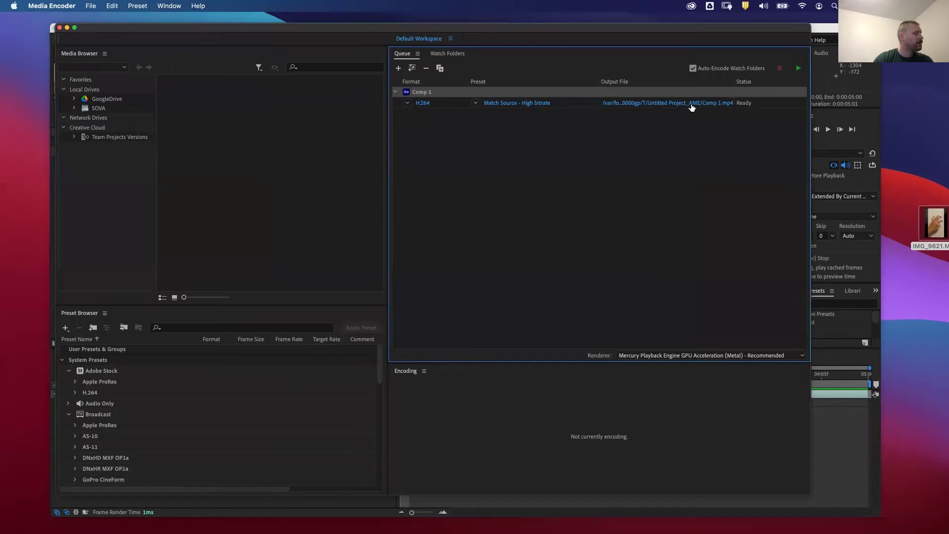
pyautogui.click(691, 104)
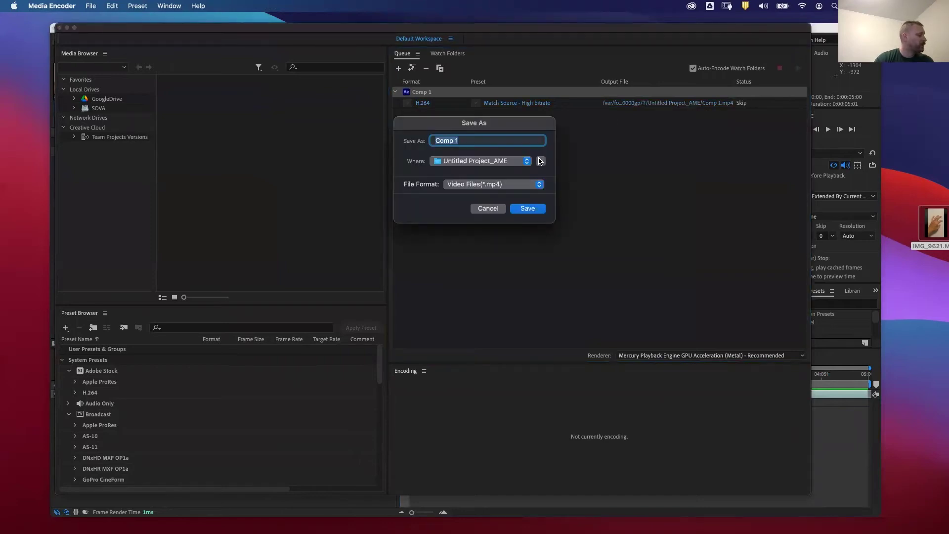
pyautogui.click(540, 161)
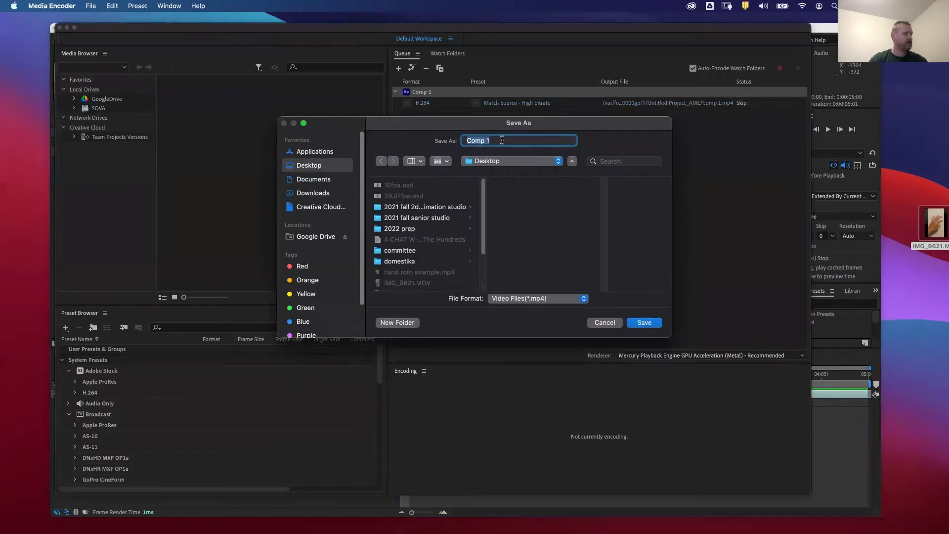
pyautogui.write('ha')
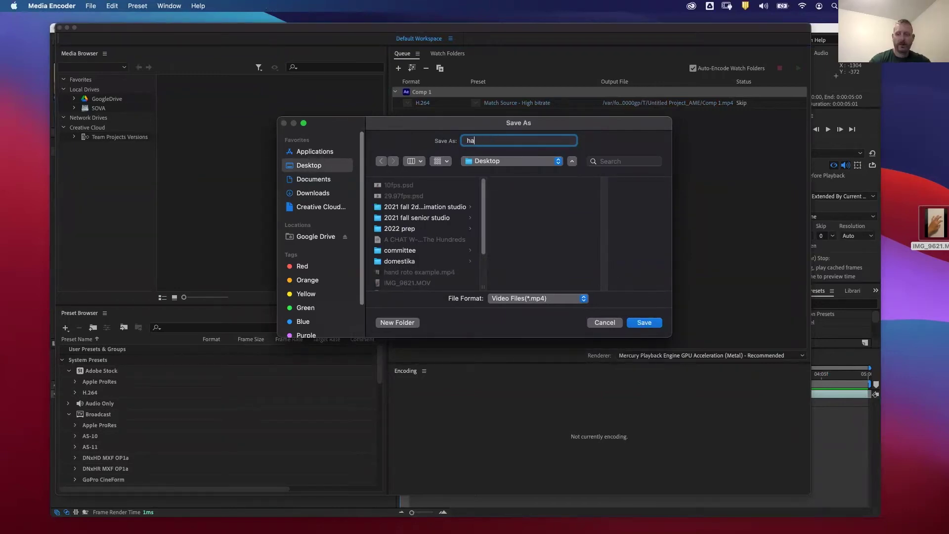
pyautogui.write('nd roto')
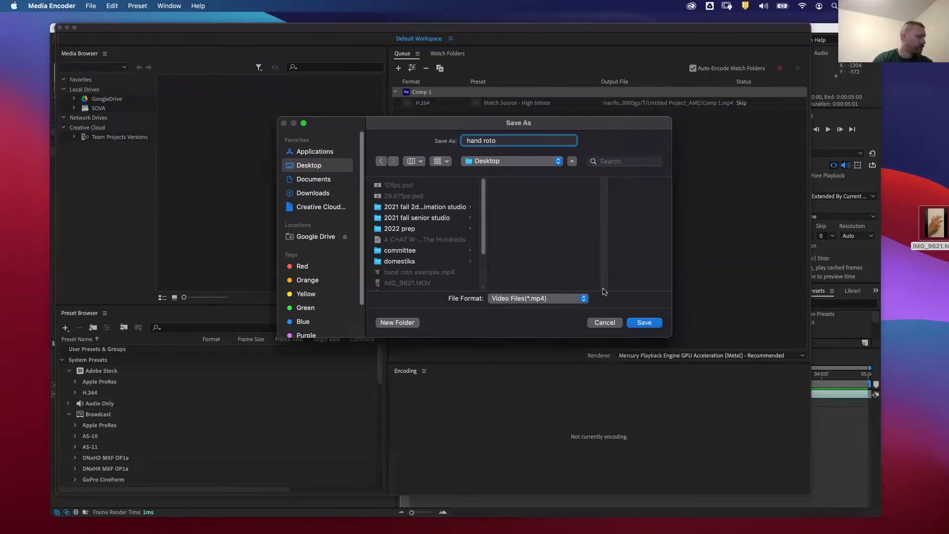
pyautogui.click(637, 324)
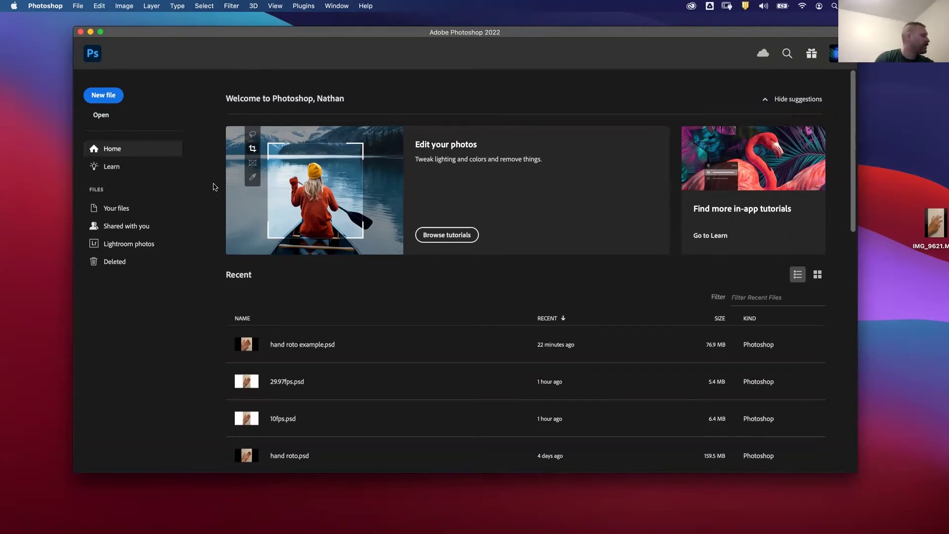
# Switch to Photoshop and import all frames of hand roto example.mp4 from the Desktop as layers, from beginning to end
pyautogui.moveTo(182, 34); pyautogui.dragTo(187, 42)
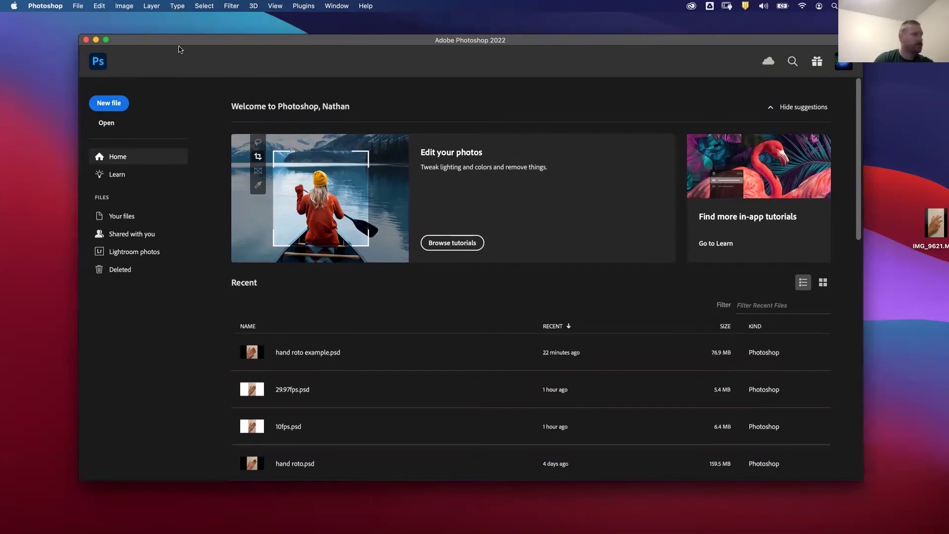
pyautogui.click(78, 6)
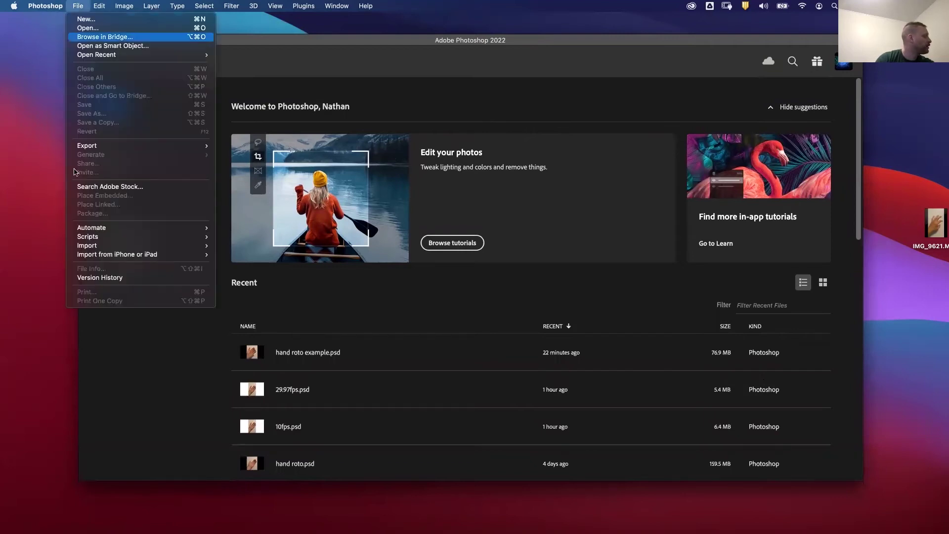
pyautogui.moveTo(97, 246)
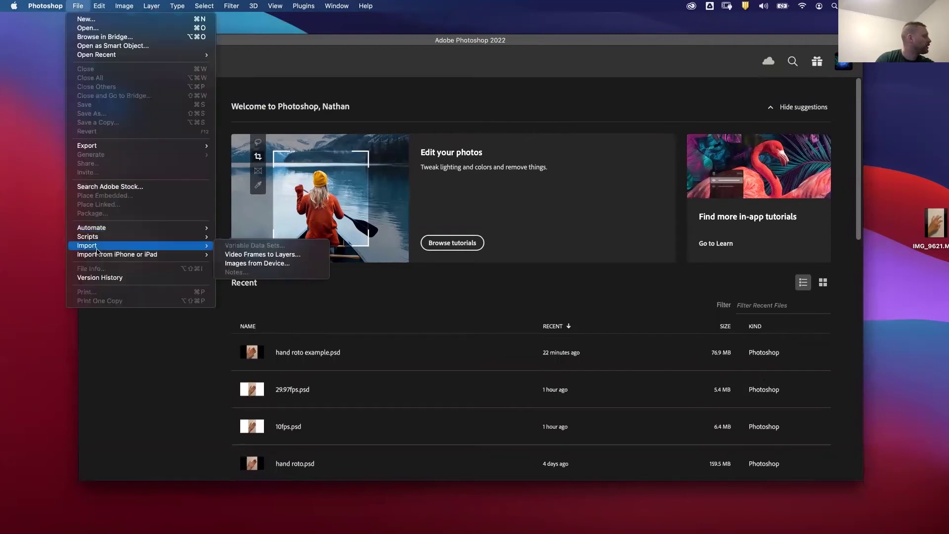
pyautogui.click(302, 254)
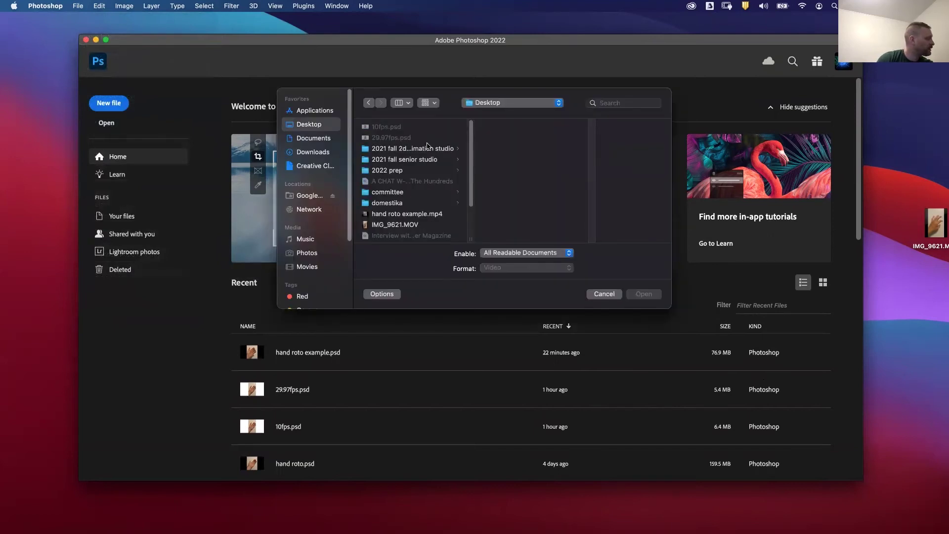
pyautogui.click(406, 214)
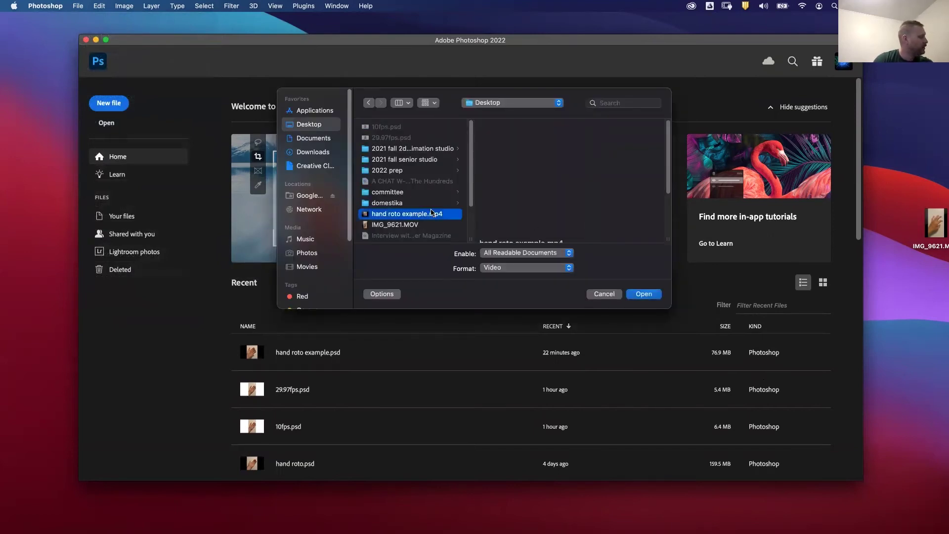
pyautogui.click(645, 294)
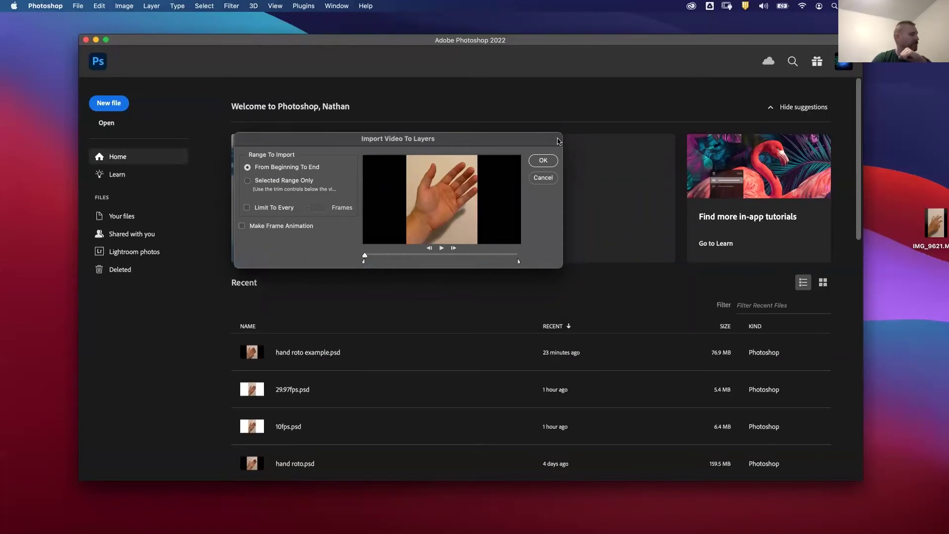
pyautogui.click(542, 160)
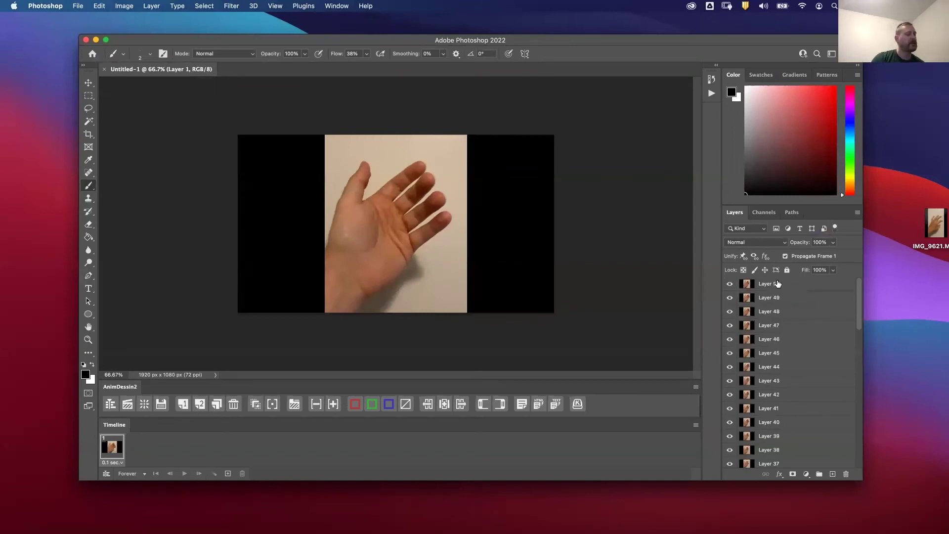
# Save the layered document as hand roto example.psd in Photoshop format in the Creative Cloud Files folder
pyautogui.click(789, 285)
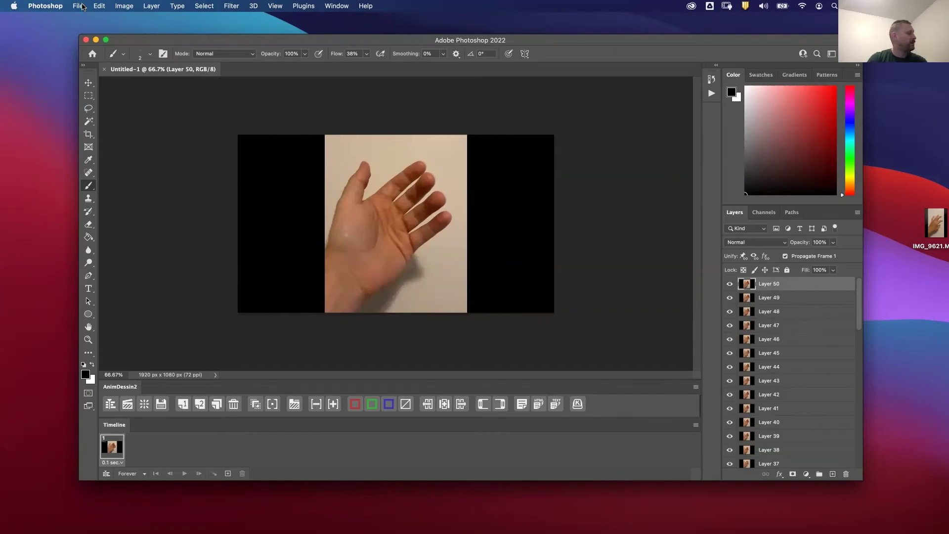
pyautogui.click(79, 6)
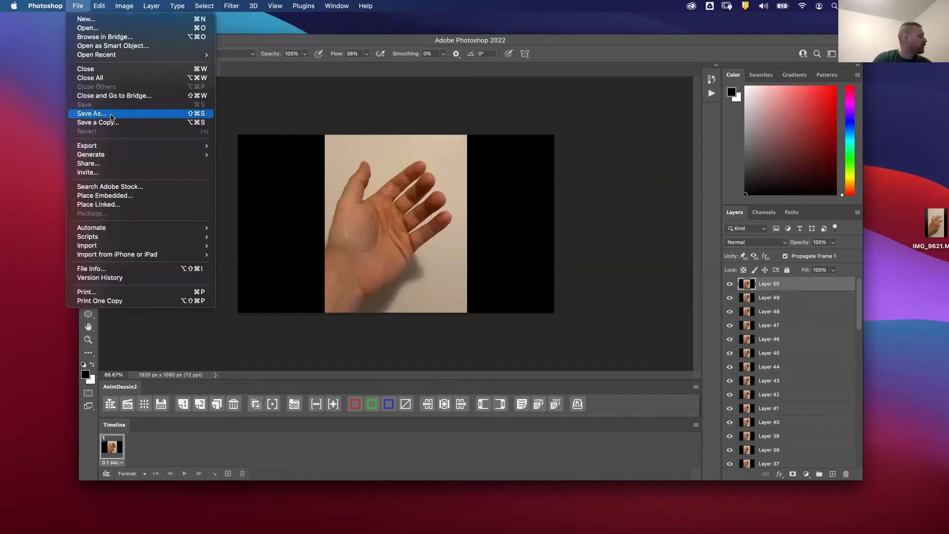
pyautogui.click(111, 114)
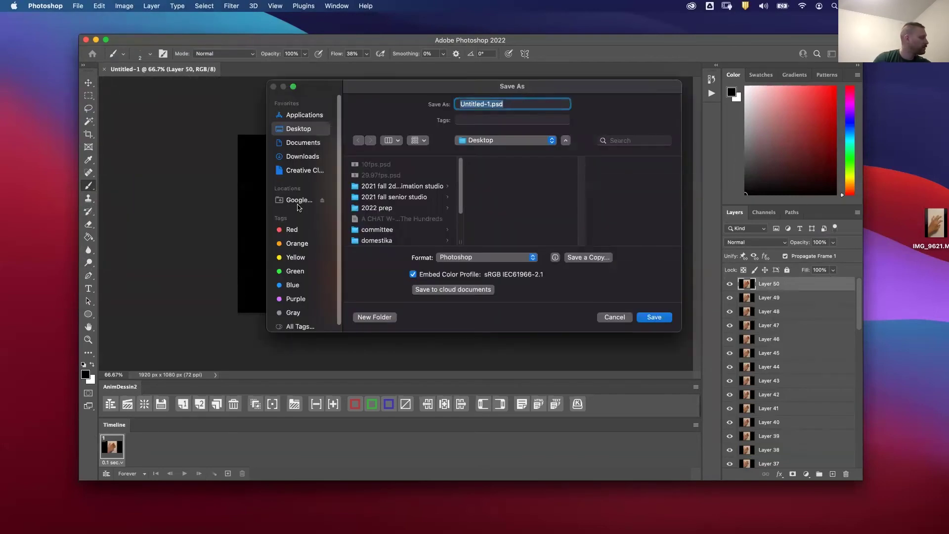
pyautogui.click(301, 170)
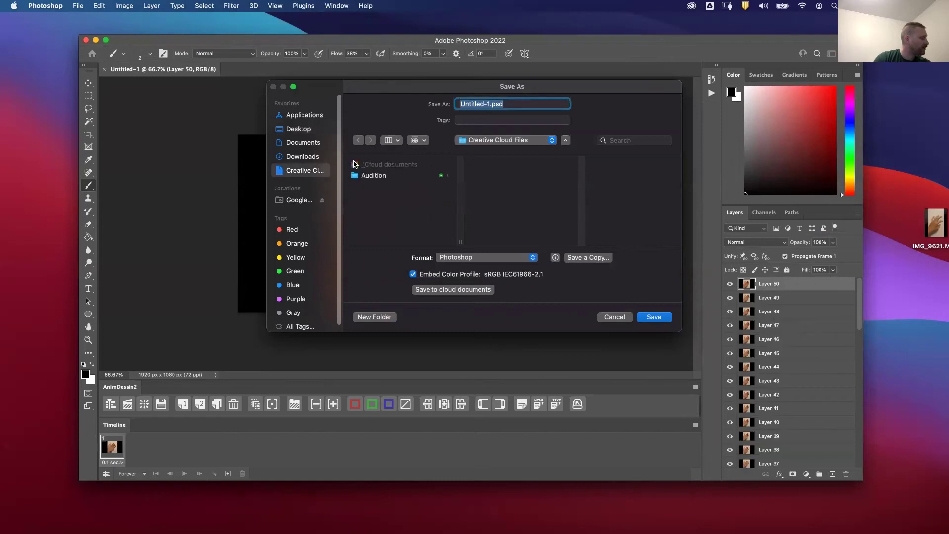
pyautogui.click(494, 104)
pyautogui.moveTo(491, 104); pyautogui.dragTo(411, 104)
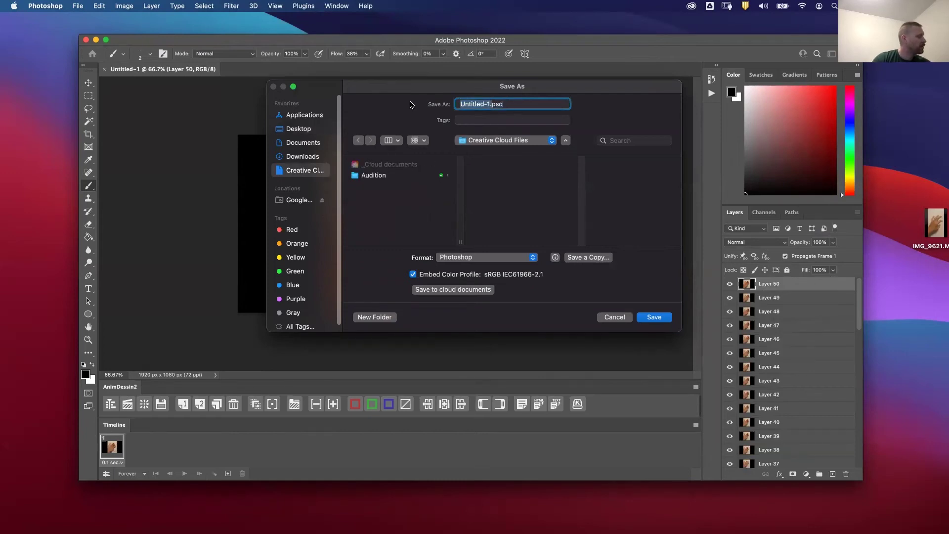
pyautogui.click(486, 103)
pyautogui.doubleClick(490, 103)
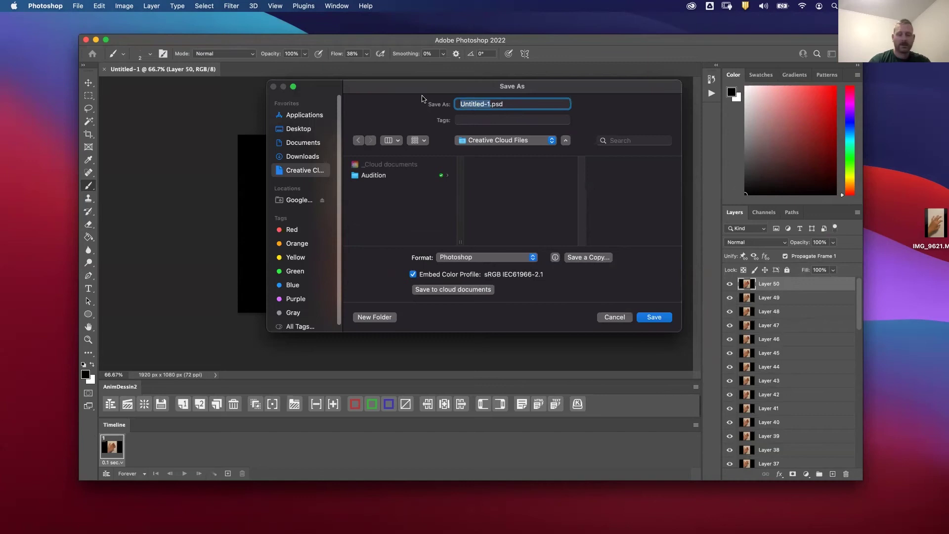
pyautogui.write('hand roto example')
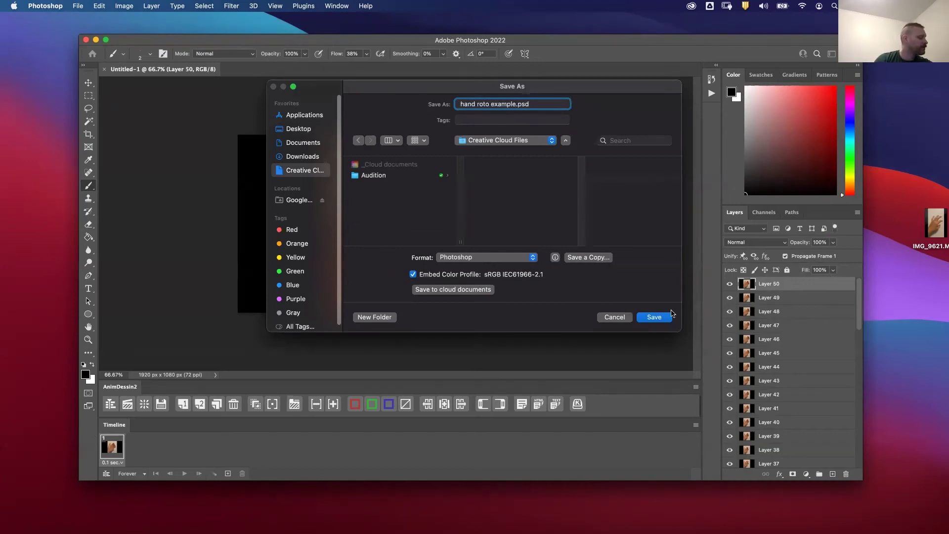
pyautogui.click(659, 318)
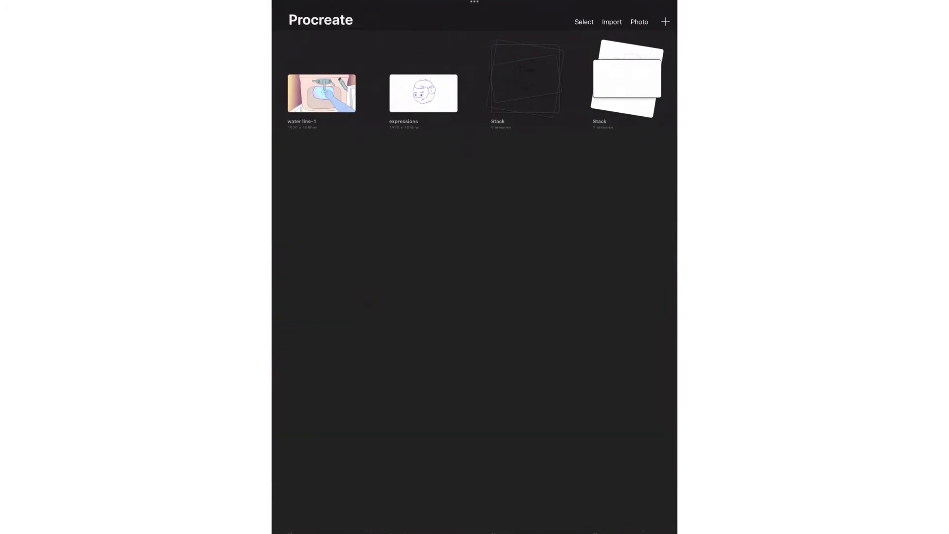
# Switch to Procreate, import the layered Photoshop file of the hand footage, and look through its layers
pyautogui.click(611, 21)
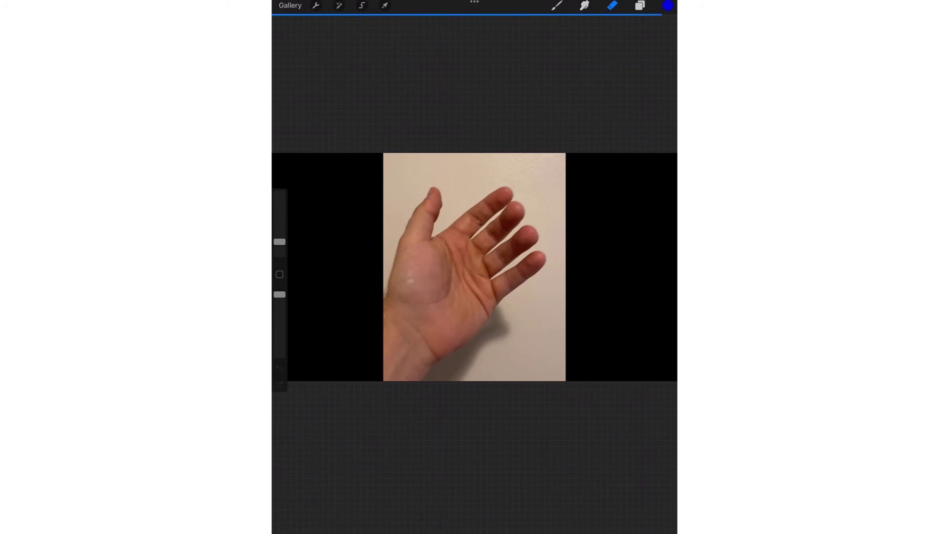
pyautogui.click(639, 5)
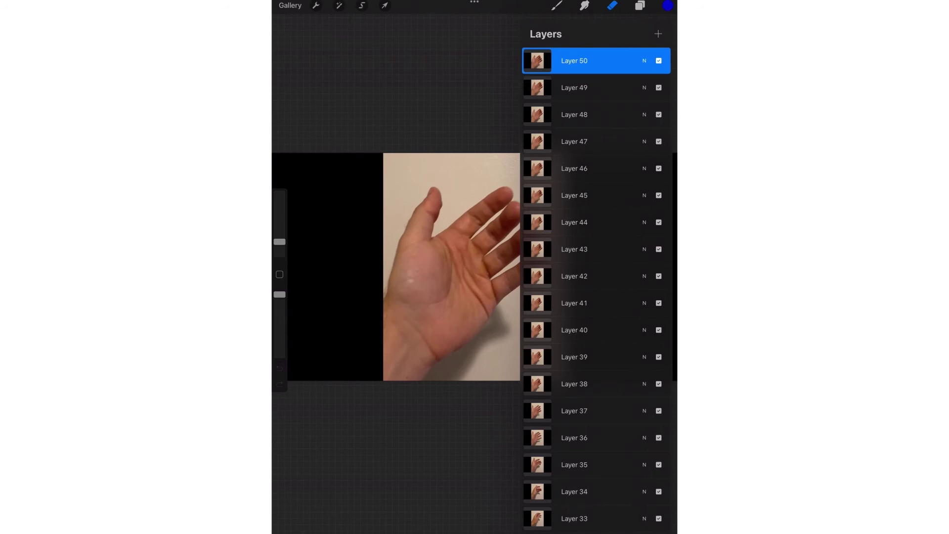
pyautogui.scroll(-15, 596, 287)
pyautogui.scroll(6, 596, 287)
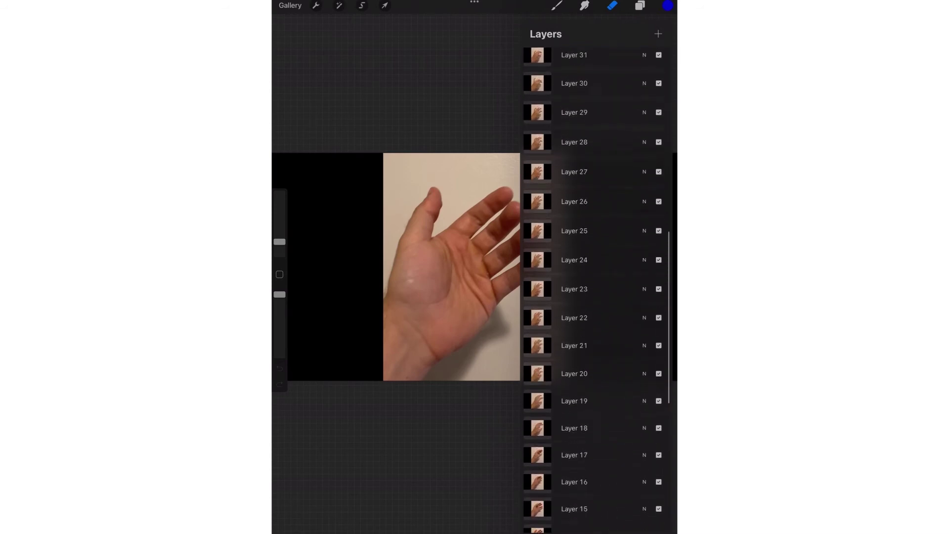
pyautogui.scroll(10, 596, 287)
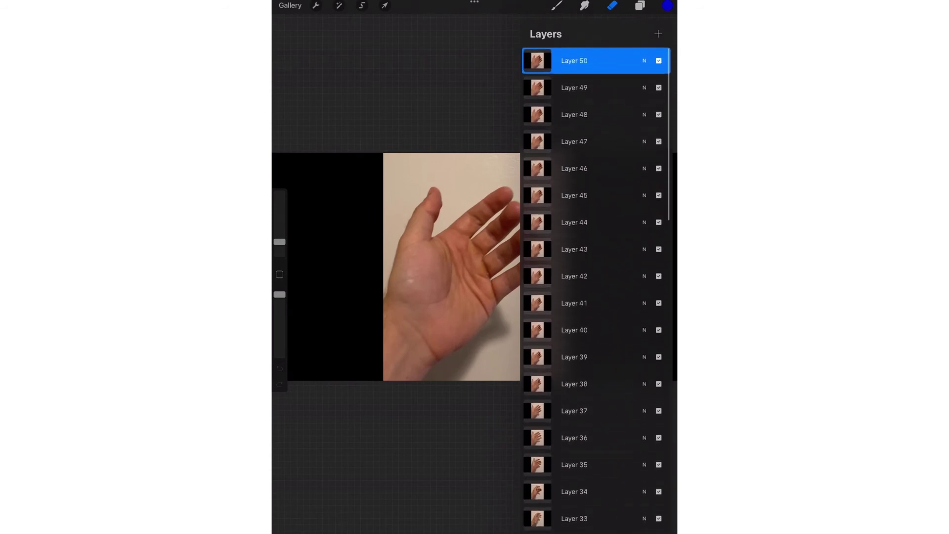
# Hide the footage frames on Layers 50 through 39
pyautogui.click(658, 61)
pyautogui.click(658, 87)
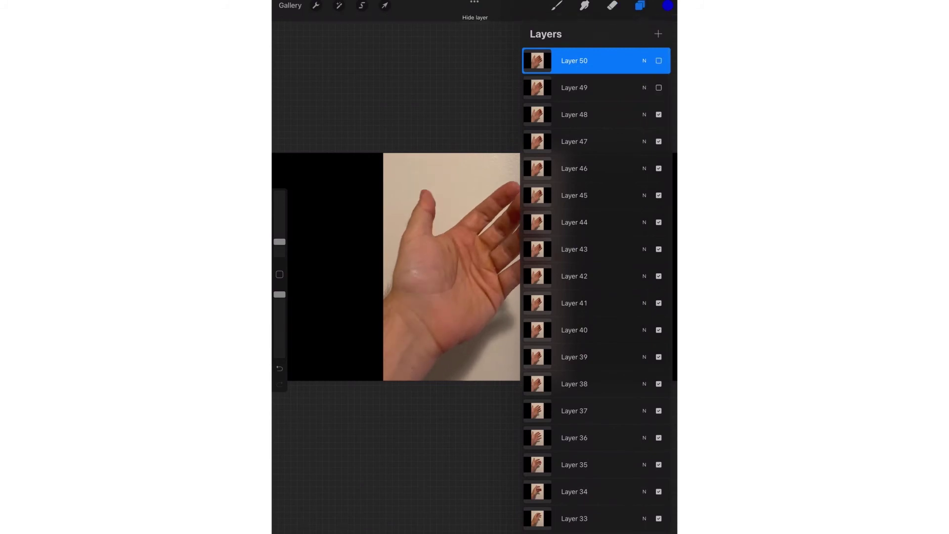
pyautogui.click(658, 114)
pyautogui.click(658, 142)
pyautogui.click(658, 168)
pyautogui.click(658, 195)
pyautogui.click(658, 222)
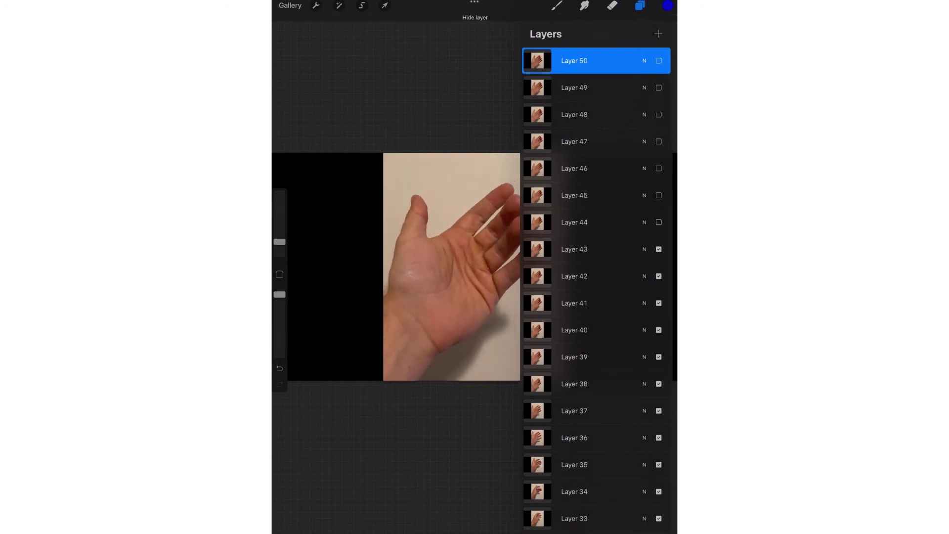
pyautogui.click(658, 249)
pyautogui.click(658, 276)
pyautogui.click(658, 303)
pyautogui.click(658, 330)
pyautogui.click(659, 357)
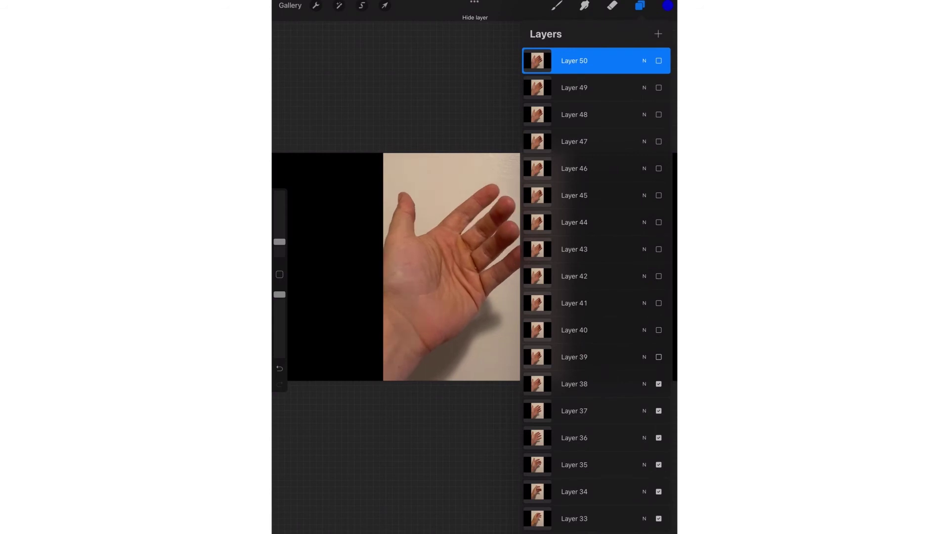
# Hide the footage frames on Layers 38 through 28
pyautogui.scroll(-5, 593, 287)
pyautogui.click(658, 176)
pyautogui.click(658, 203)
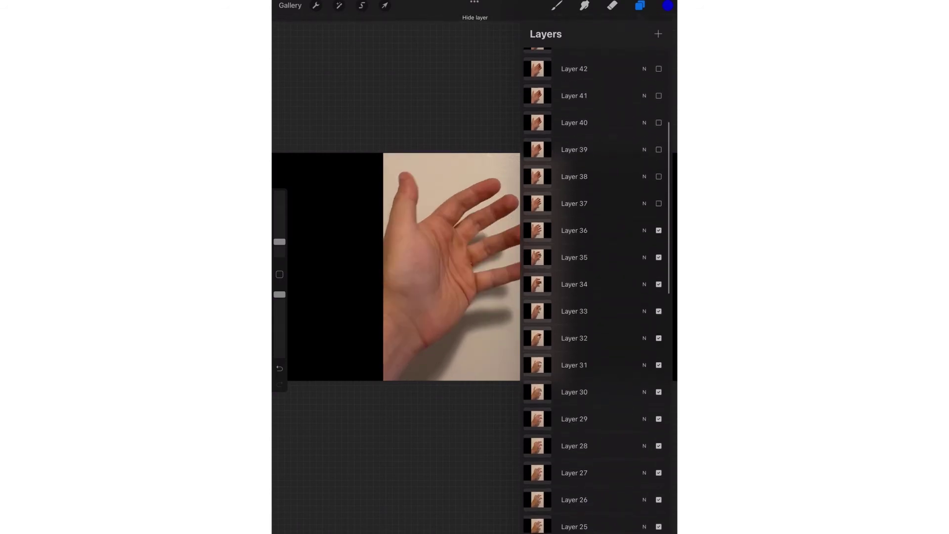
pyautogui.click(658, 230)
pyautogui.click(658, 256)
pyautogui.click(658, 283)
pyautogui.click(659, 310)
pyautogui.click(658, 338)
pyautogui.click(658, 365)
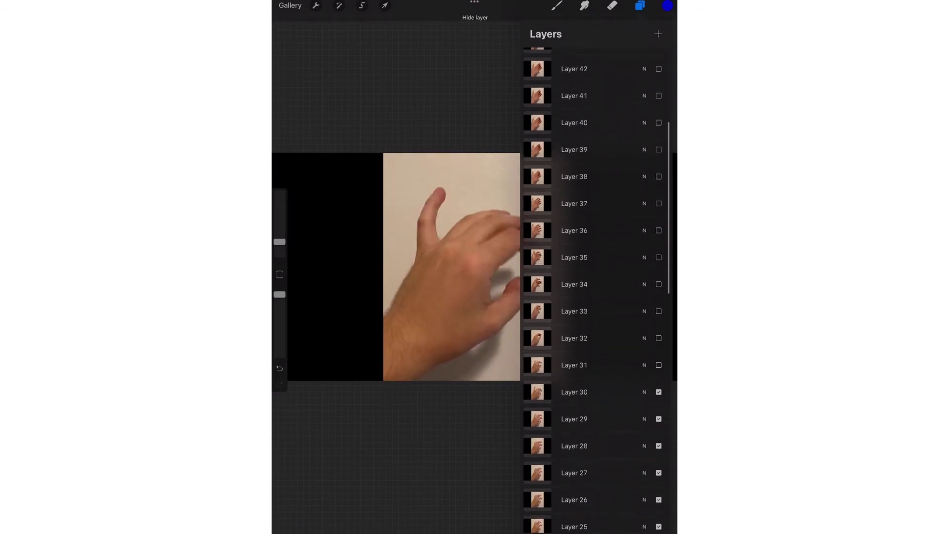
pyautogui.click(658, 391)
pyautogui.click(658, 419)
pyautogui.click(659, 446)
# Hide the footage frames on Layers 27 through 16
pyautogui.scroll(-7, 593, 287)
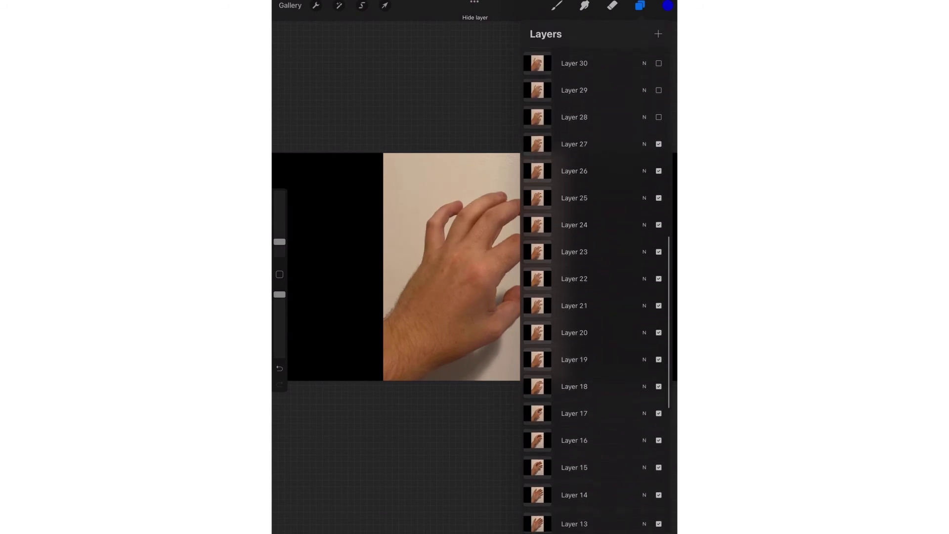
pyautogui.click(658, 147)
pyautogui.click(658, 174)
pyautogui.click(658, 201)
pyautogui.click(658, 228)
pyautogui.click(658, 255)
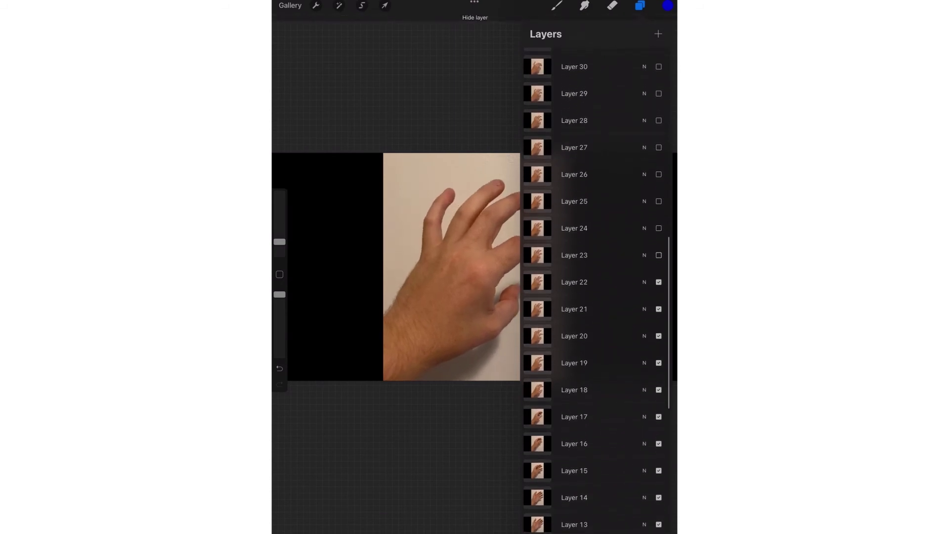
pyautogui.click(658, 281)
pyautogui.click(658, 309)
pyautogui.click(658, 336)
pyautogui.click(658, 362)
pyautogui.click(658, 390)
pyautogui.click(658, 416)
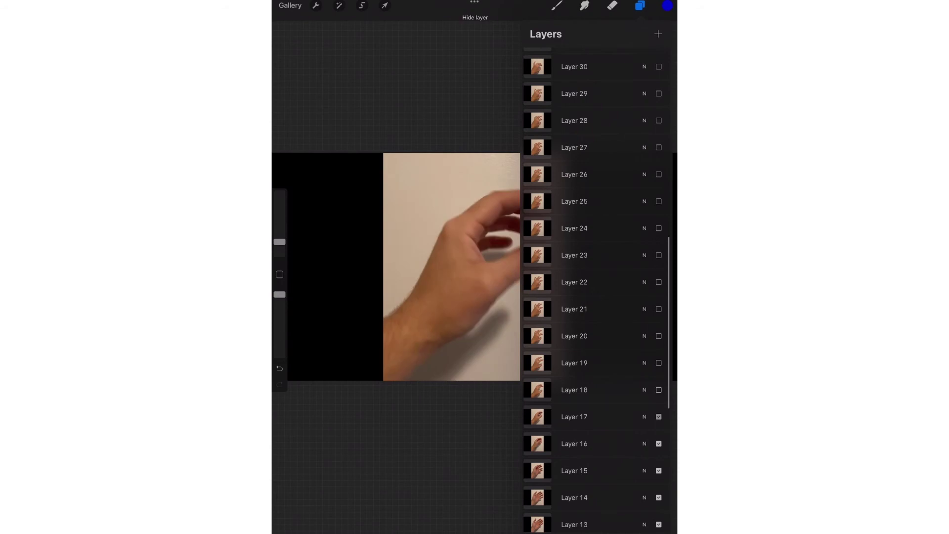
pyautogui.click(658, 443)
# Hide Layers 15 through 13, and turn Layers 13 and 14 visible again
pyautogui.scroll(-3, 593, 287)
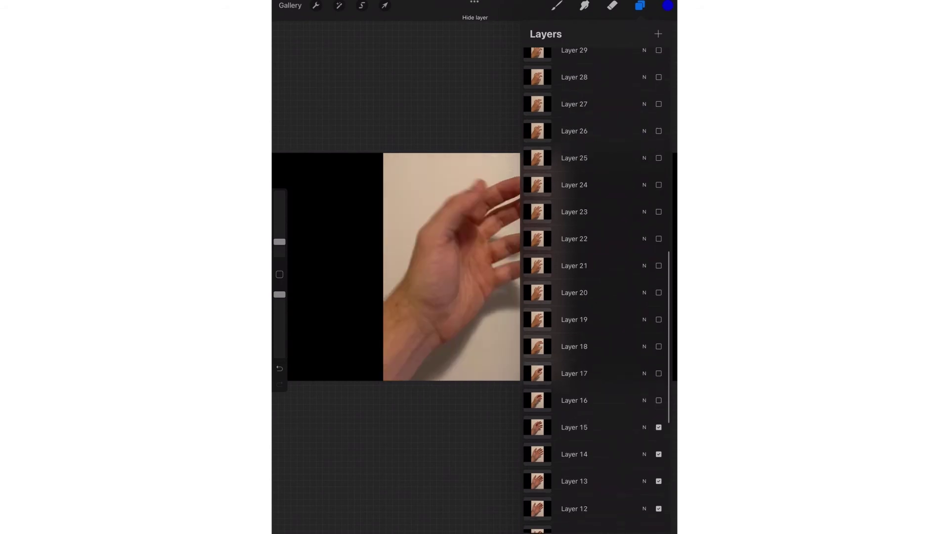
pyautogui.click(658, 328)
pyautogui.click(658, 354)
pyautogui.click(658, 381)
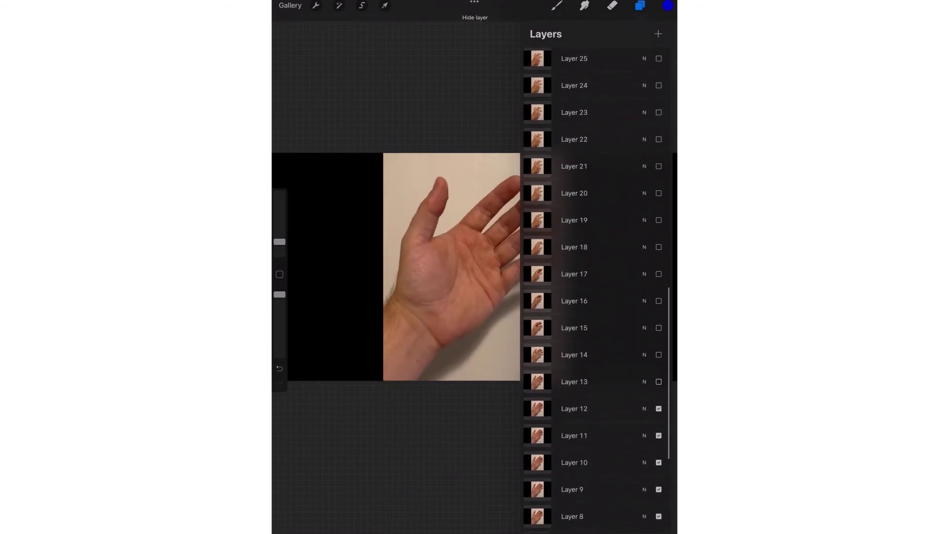
pyautogui.click(658, 382)
pyautogui.click(658, 354)
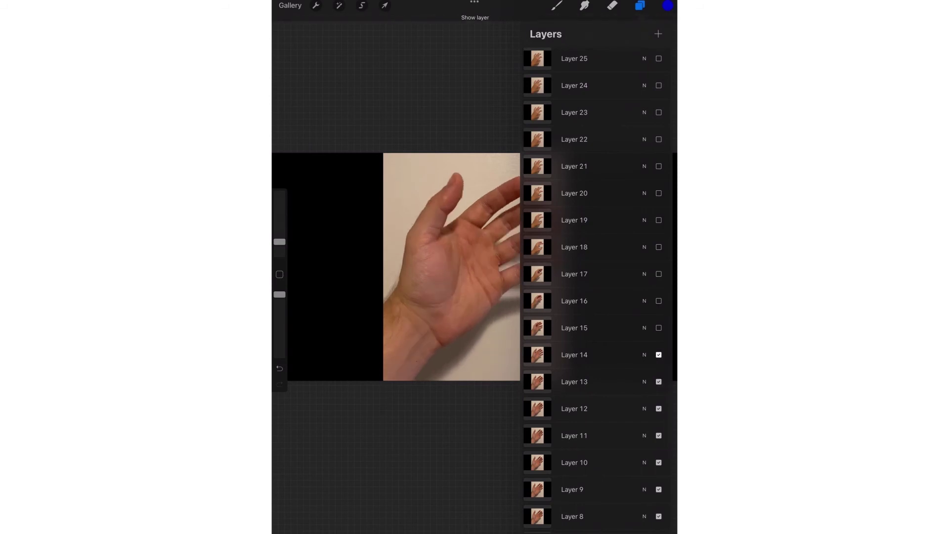
# Add a new layer above Layer 14 and trace the outline of the thumb and first two fingers in blue
pyautogui.click(583, 355)
pyautogui.click(658, 34)
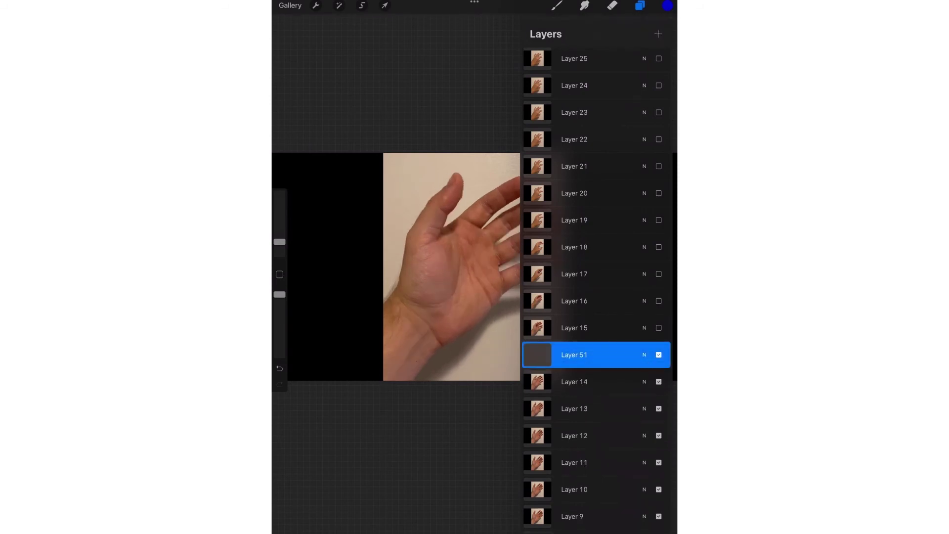
pyautogui.click(556, 5)
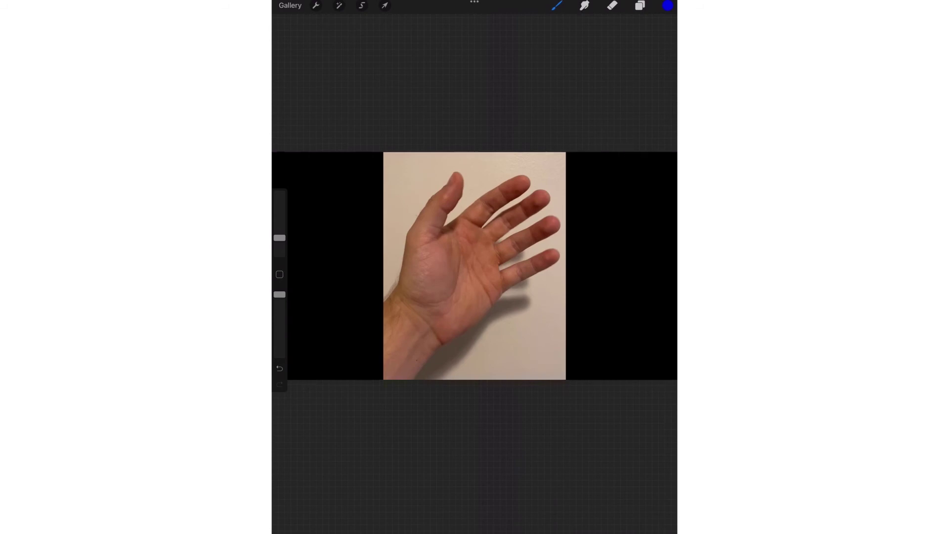
pyautogui.scroll(3, 475, 266)
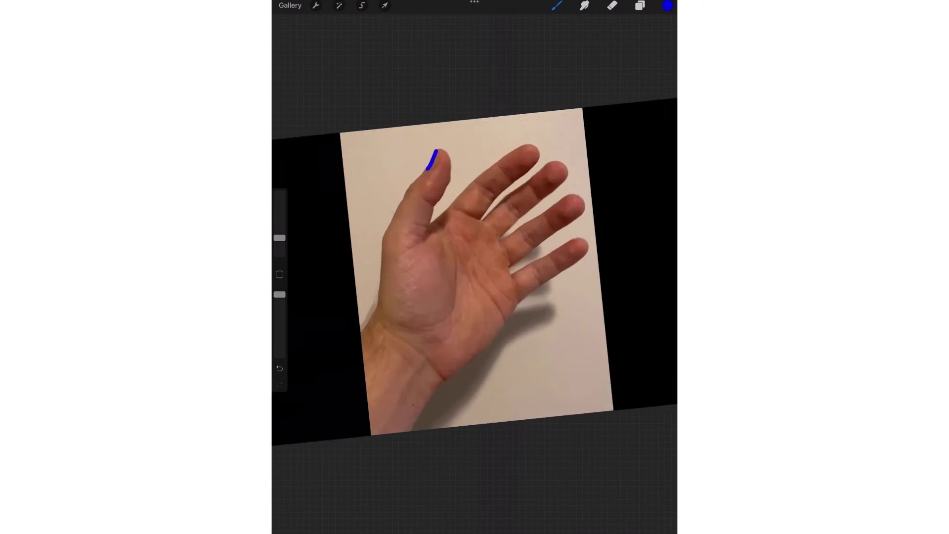
pyautogui.moveTo(428, 169)
pyautogui.mouseDown()
pyautogui.moveTo(384, 233)
pyautogui.moveTo(378, 305)
pyautogui.mouseUp()
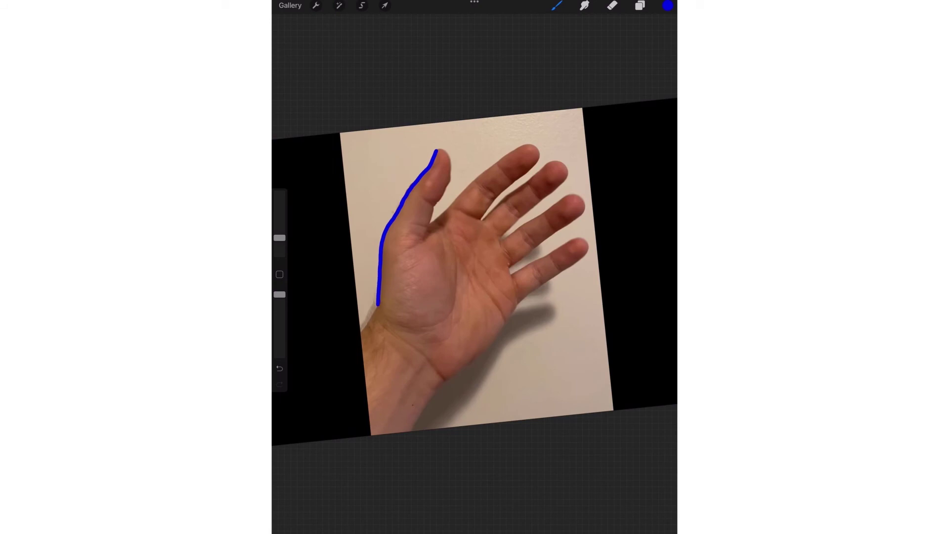
pyautogui.moveTo(449, 155)
pyautogui.mouseDown()
pyautogui.moveTo(422, 240)
pyautogui.moveTo(511, 153)
pyautogui.moveTo(533, 146)
pyautogui.moveTo(537, 157)
pyautogui.moveTo(483, 218)
pyautogui.moveTo(548, 165)
pyautogui.moveTo(568, 165)
pyautogui.moveTo(564, 181)
pyautogui.moveTo(500, 241)
pyautogui.mouseUp()
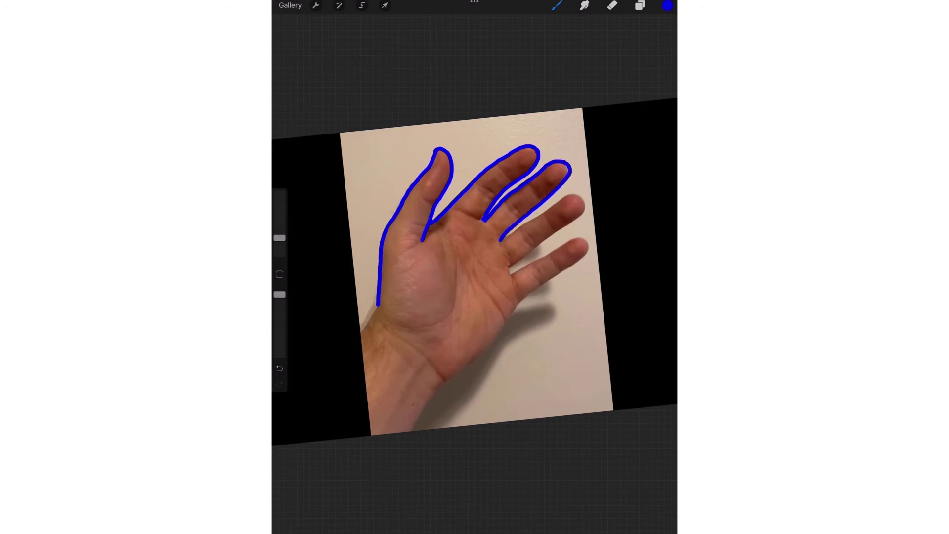
# Show Layer 15, add a new layer above it, and trace the hand's thumb and finger outlines in blue
pyautogui.click(639, 6)
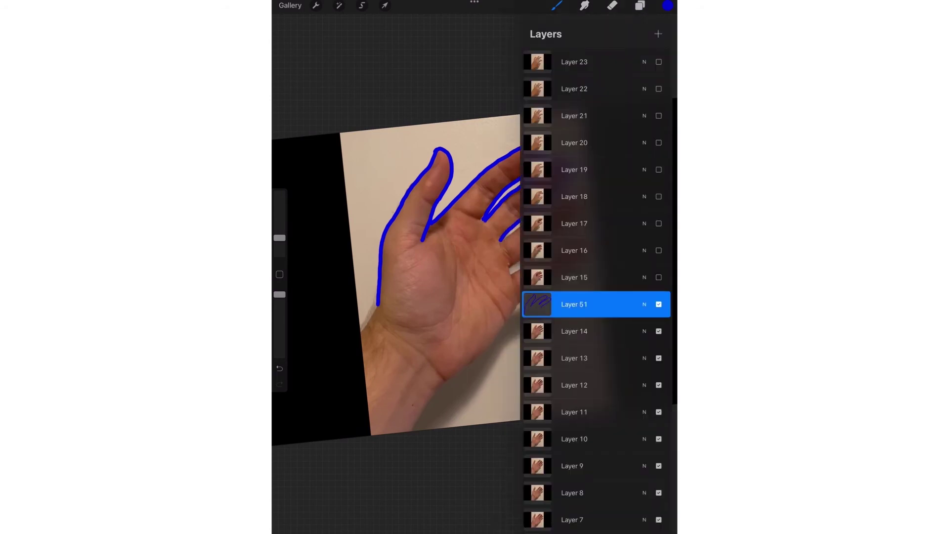
pyautogui.click(658, 277)
pyautogui.click(657, 33)
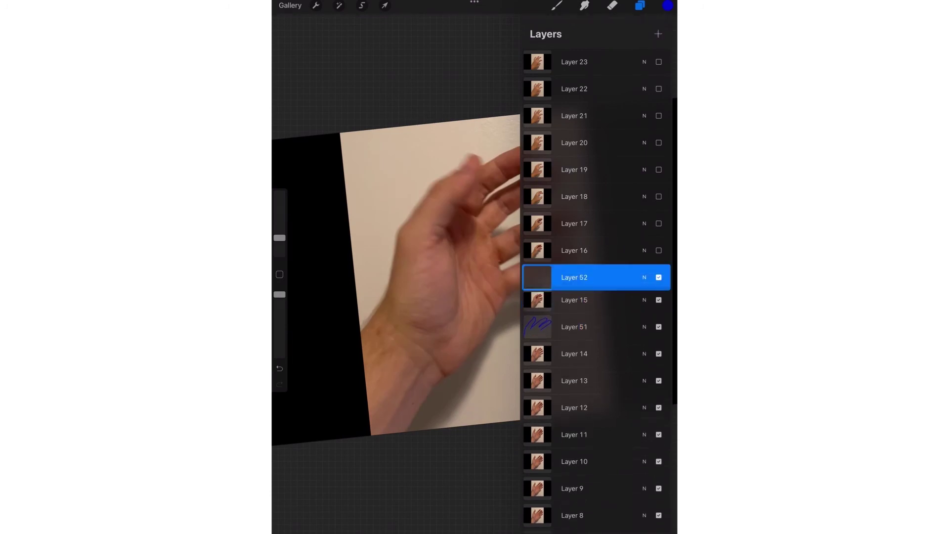
pyautogui.click(557, 5)
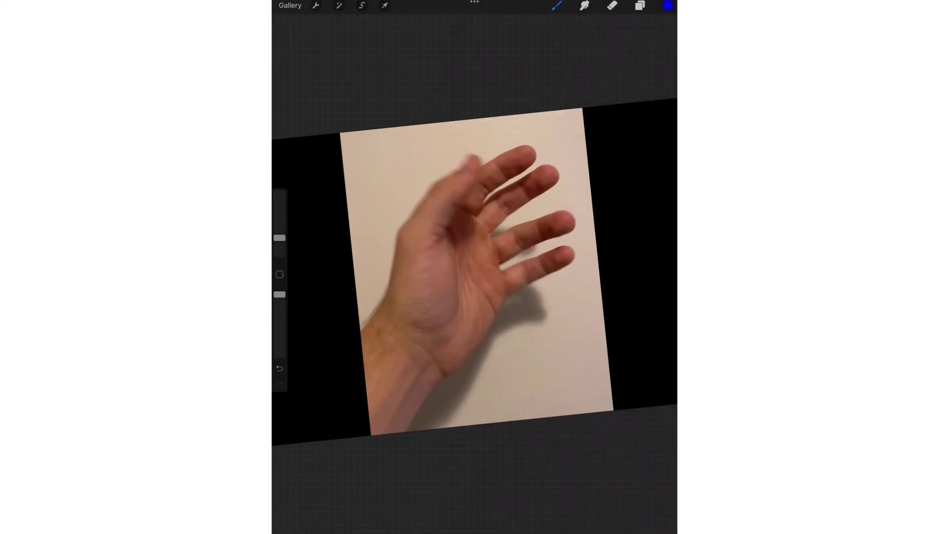
pyautogui.moveTo(387, 296)
pyautogui.mouseDown()
pyautogui.moveTo(395, 249)
pyautogui.moveTo(466, 163)
pyautogui.moveTo(474, 193)
pyautogui.mouseUp()
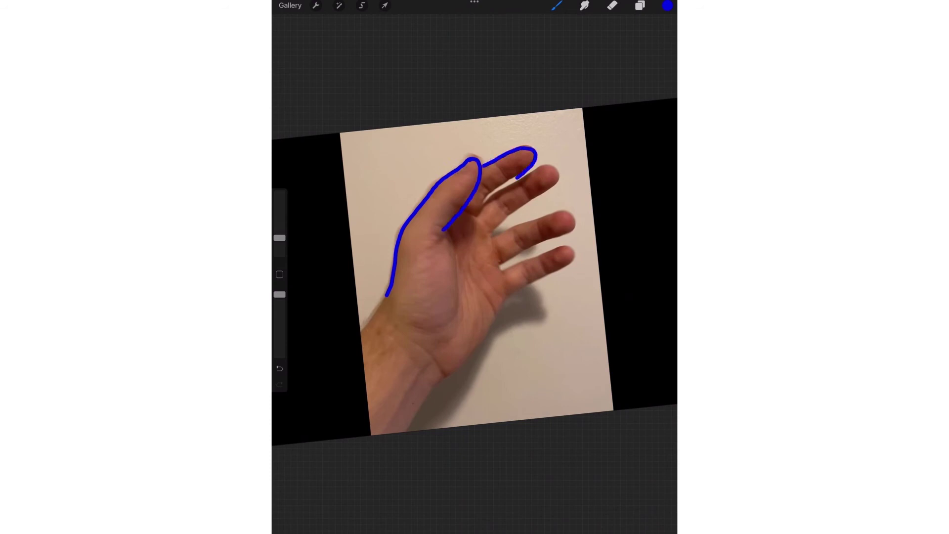
pyautogui.moveTo(480, 208)
pyautogui.mouseDown()
pyautogui.moveTo(556, 179)
pyautogui.moveTo(491, 233)
pyautogui.mouseUp()
# Show Layer 16, add a new layer above it, and trace the back of the hand, fingers and thumb in blue
pyautogui.click(639, 5)
pyautogui.click(659, 276)
pyautogui.click(639, 5)
pyautogui.moveTo(390, 314)
pyautogui.mouseDown()
pyautogui.moveTo(420, 216)
pyautogui.moveTo(541, 153)
pyautogui.moveTo(468, 209)
pyautogui.mouseUp()
pyautogui.moveTo(523, 175); pyautogui.dragTo(460, 234)
pyautogui.moveTo(537, 197); pyautogui.dragTo(483, 262)
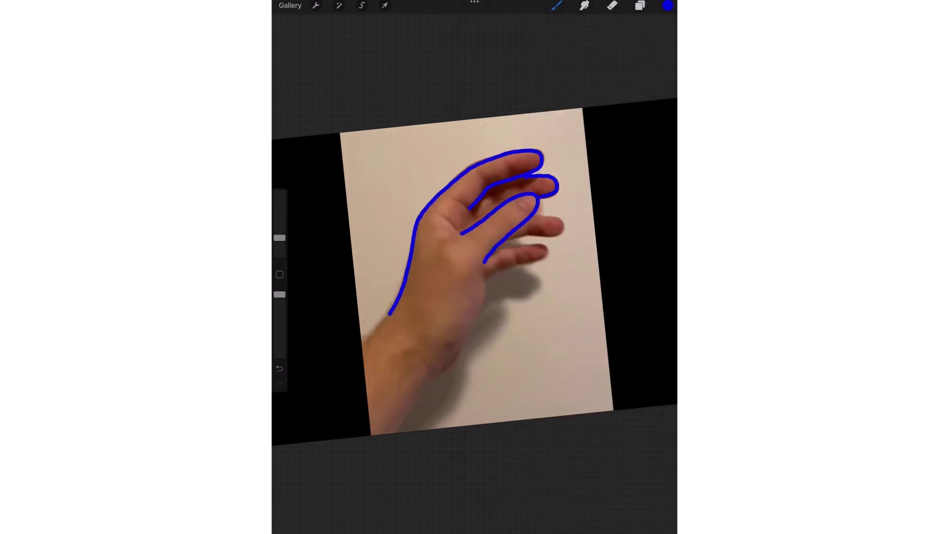
# Show Layer 17, add a new layer above it, and trace the turned hand from wrist to fingers and thumb in blue
pyautogui.click(639, 5)
pyautogui.click(660, 278)
pyautogui.click(593, 277)
pyautogui.click(640, 5)
pyautogui.moveTo(402, 308)
pyautogui.mouseDown()
pyautogui.moveTo(419, 257)
pyautogui.moveTo(546, 161)
pyautogui.moveTo(476, 236)
pyautogui.mouseUp()
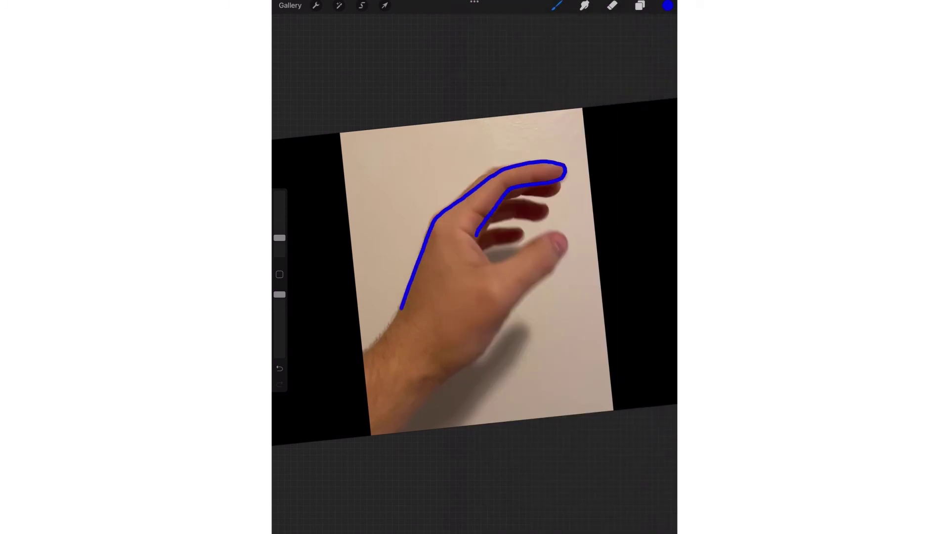
pyautogui.moveTo(564, 182)
pyautogui.mouseDown()
pyautogui.moveTo(476, 247)
pyautogui.moveTo(566, 237)
pyautogui.moveTo(466, 364)
pyautogui.mouseUp()
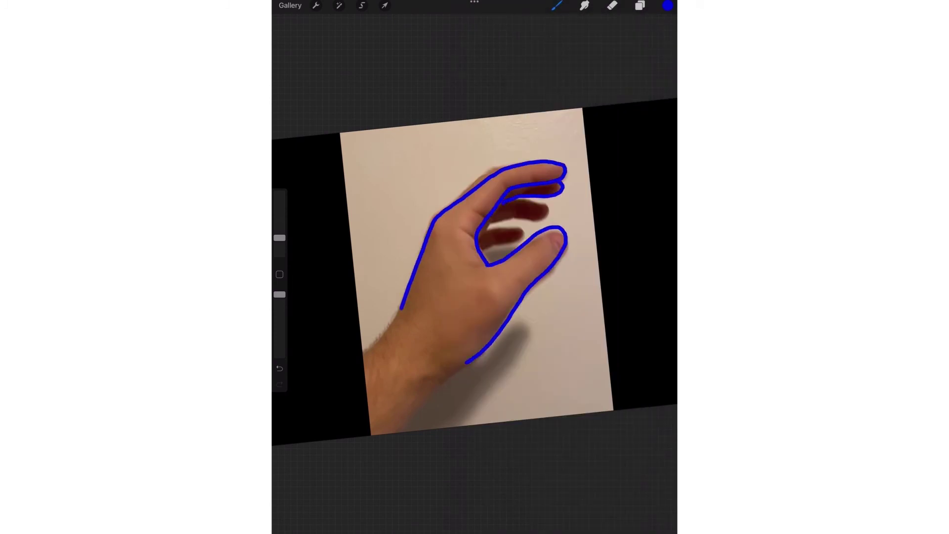
# Turn on Animation Assist for the canvas
pyautogui.click(640, 6)
pyautogui.click(316, 6)
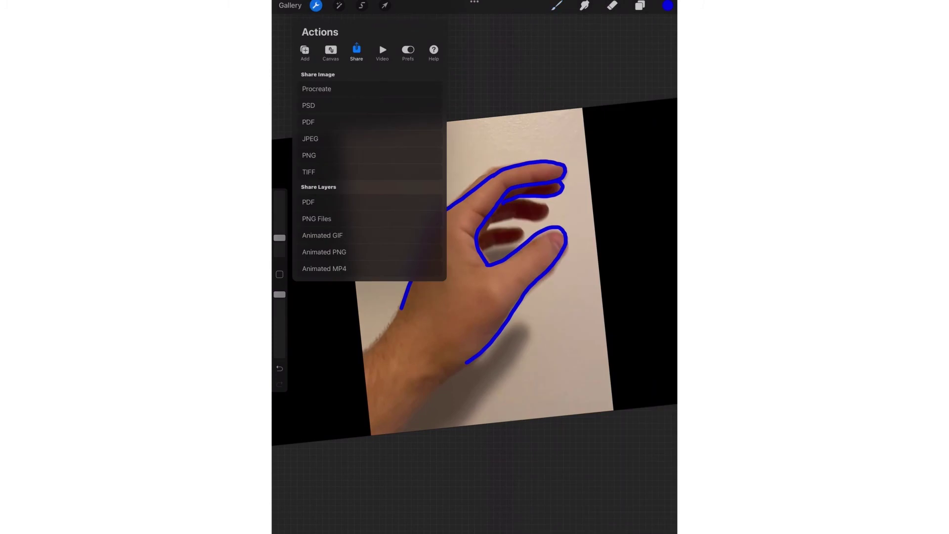
pyautogui.click(331, 51)
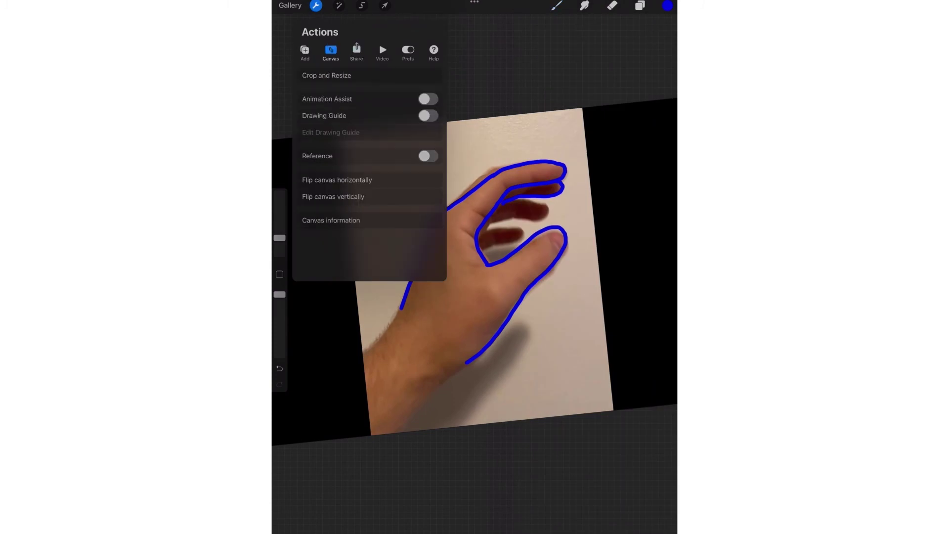
pyautogui.click(427, 98)
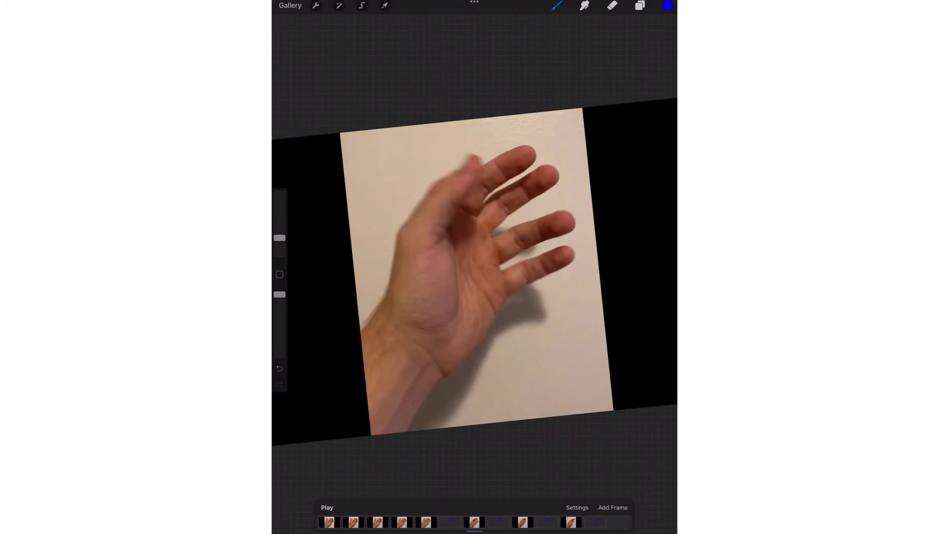
# Hide the footage frames on Layers 17 through 10, keeping the blue line drawing layers visible
pyautogui.press('l')
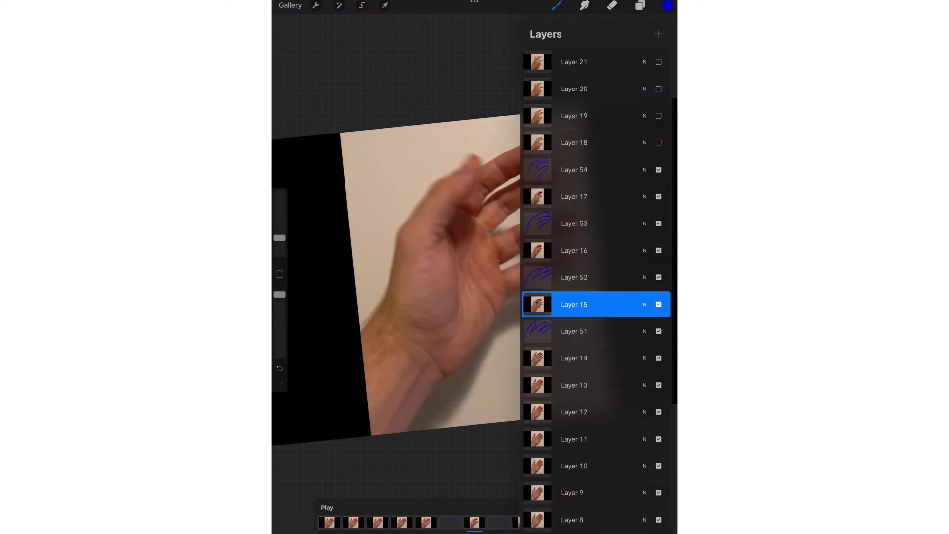
pyautogui.click(658, 358)
pyautogui.click(658, 304)
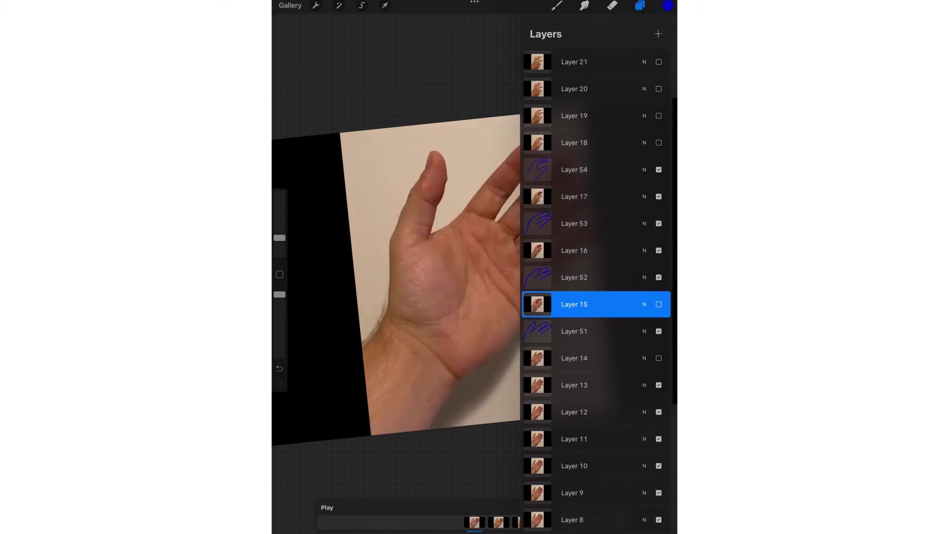
pyautogui.click(659, 250)
pyautogui.click(658, 196)
pyautogui.click(658, 385)
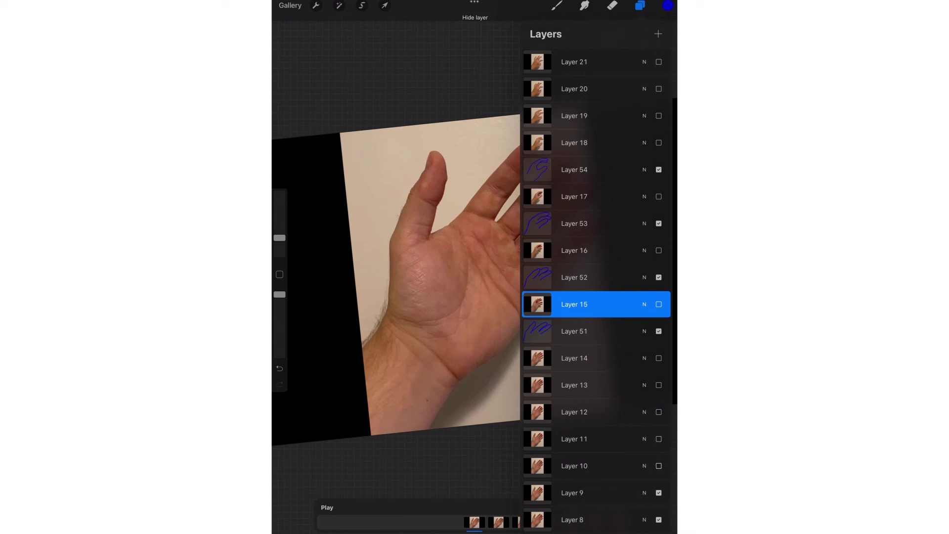
# Hide the remaining footage frames on Layers 9 through 1
pyautogui.scroll(-5, 596, 291)
pyautogui.click(659, 283)
pyautogui.click(658, 310)
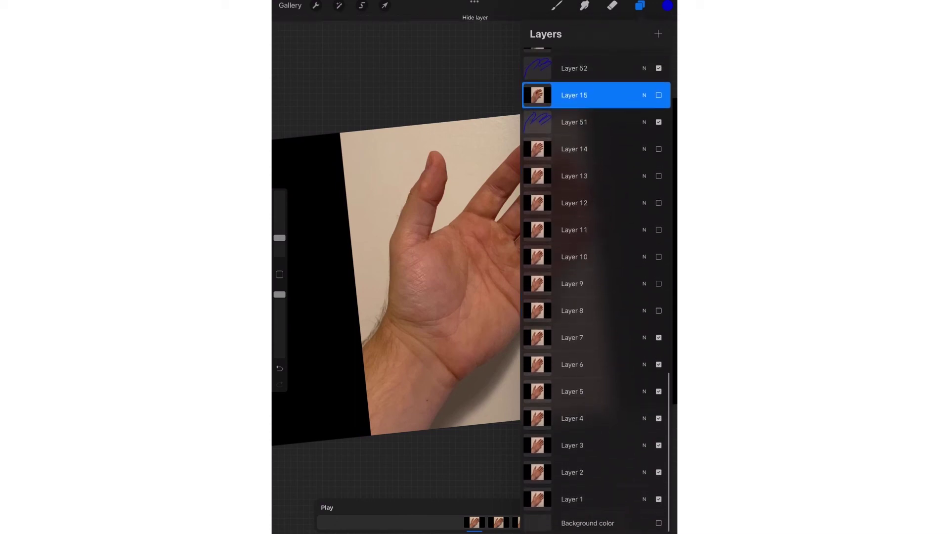
pyautogui.click(658, 444)
pyautogui.click(658, 472)
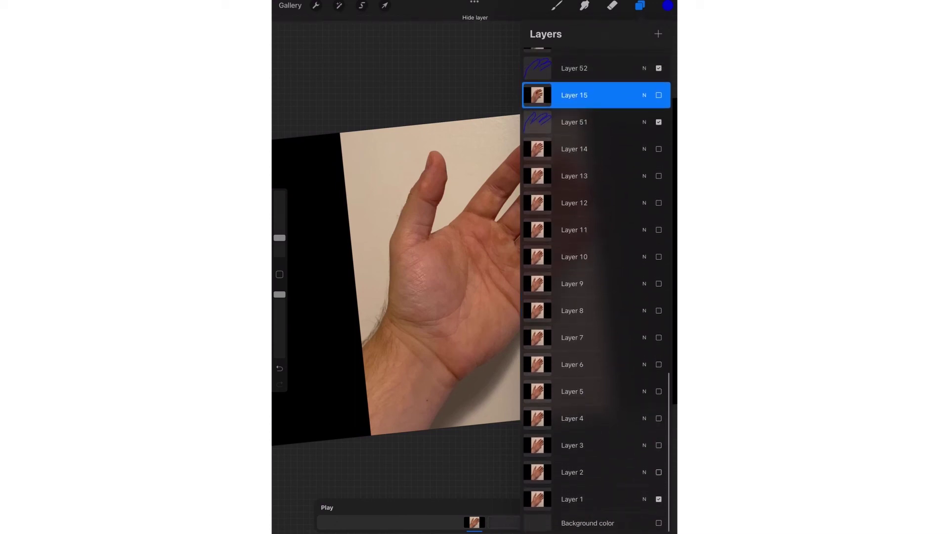
pyautogui.click(659, 499)
# Play and stop the traced animation, and lower its frames per second in the animation settings
pyautogui.click(327, 507)
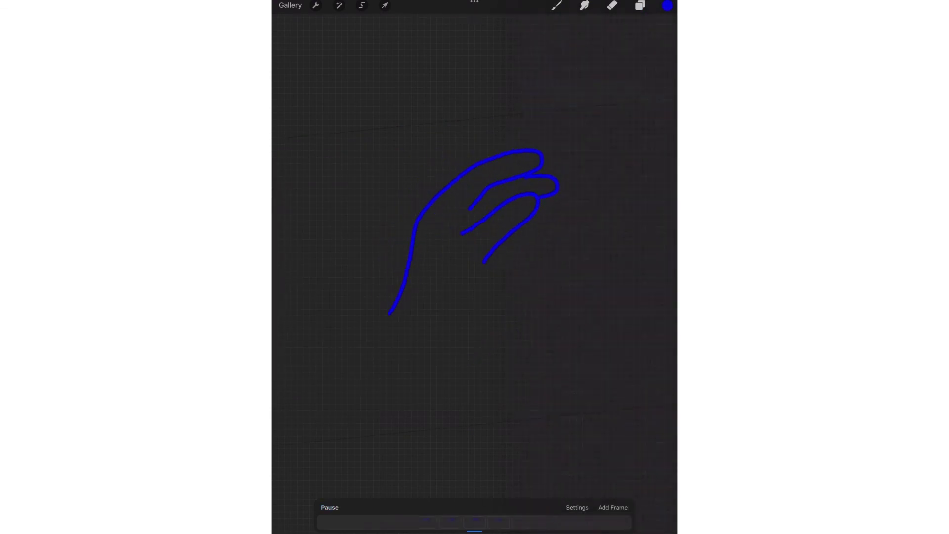
pyautogui.click(326, 507)
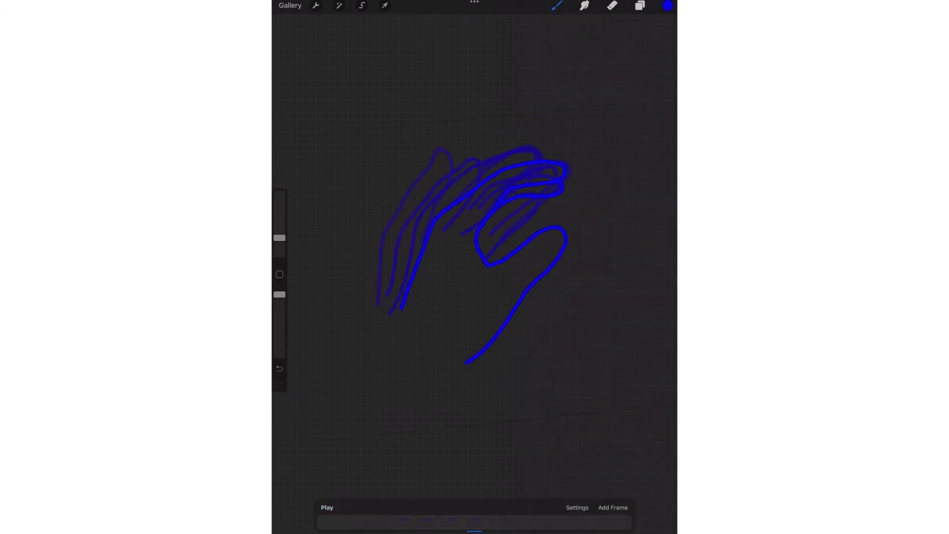
pyautogui.click(576, 507)
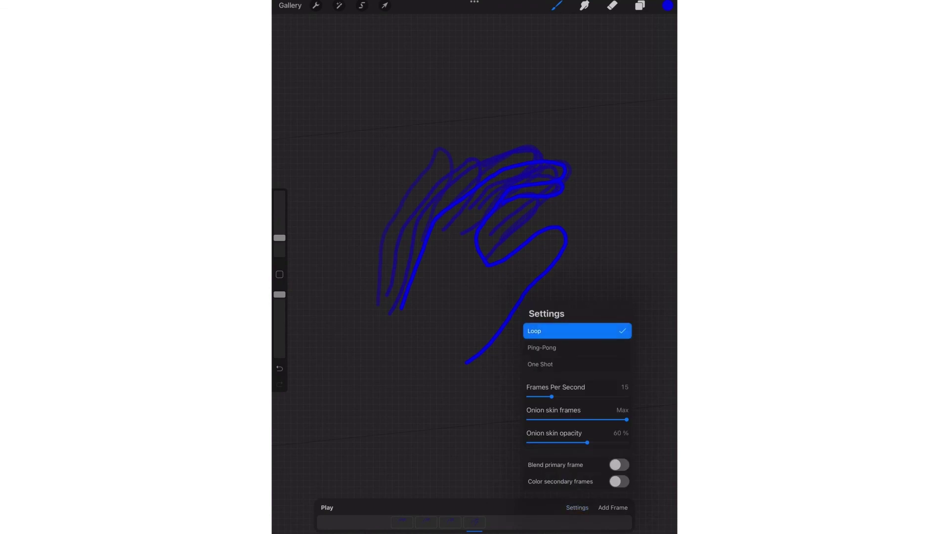
pyautogui.moveTo(551, 397); pyautogui.dragTo(543, 397)
pyautogui.click(576, 507)
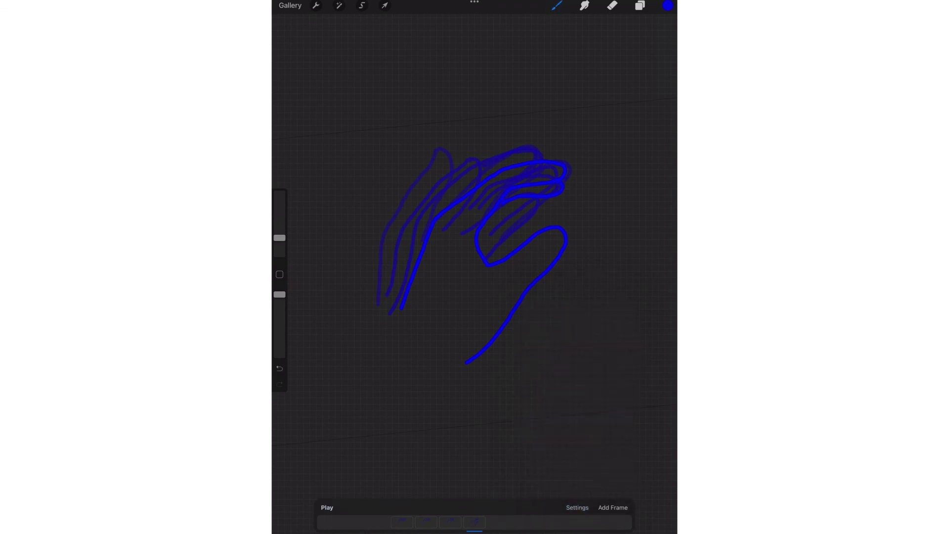
# Play the traced hand animation at the new frame rate and stop it
pyautogui.click(327, 507)
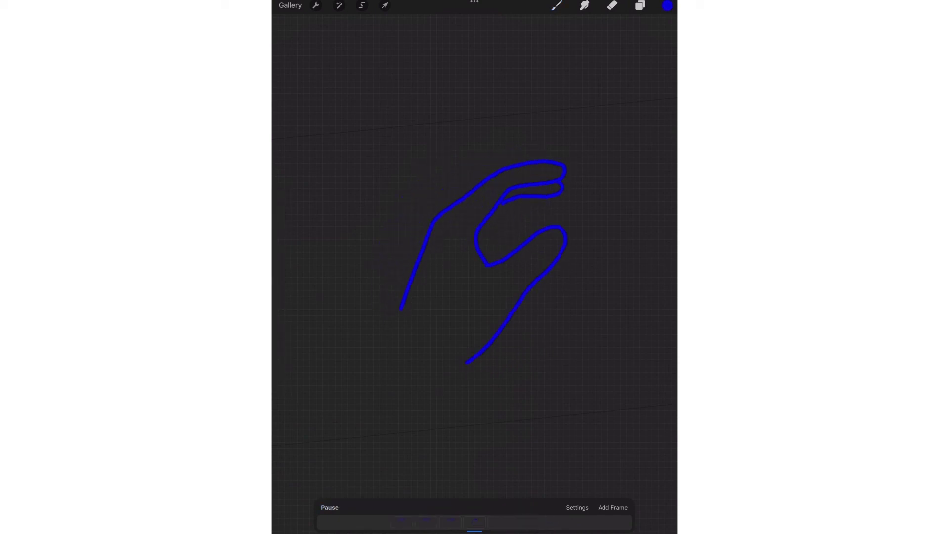
pyautogui.press('space')
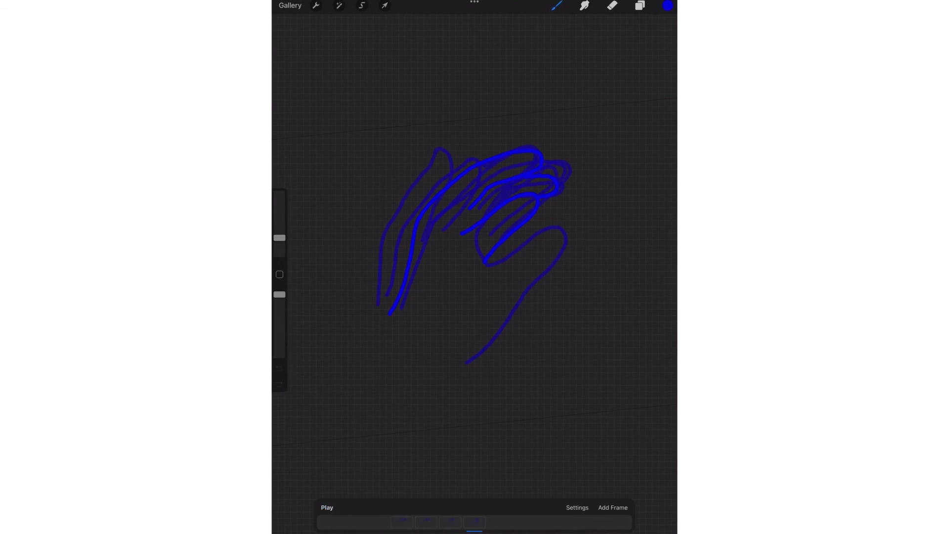
# Show the Layer 18 footage frame and add one blank layer directly above it
pyautogui.click(639, 6)
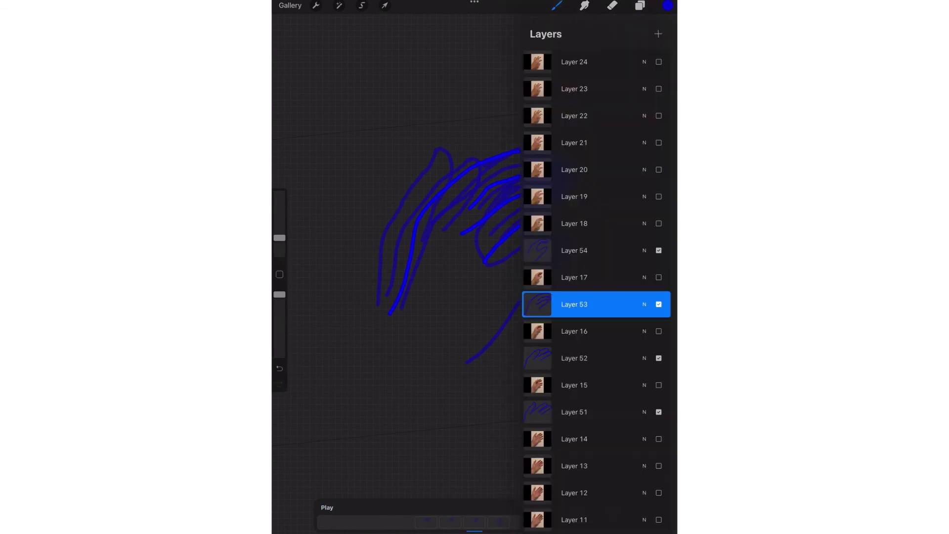
pyautogui.click(596, 224)
pyautogui.click(658, 223)
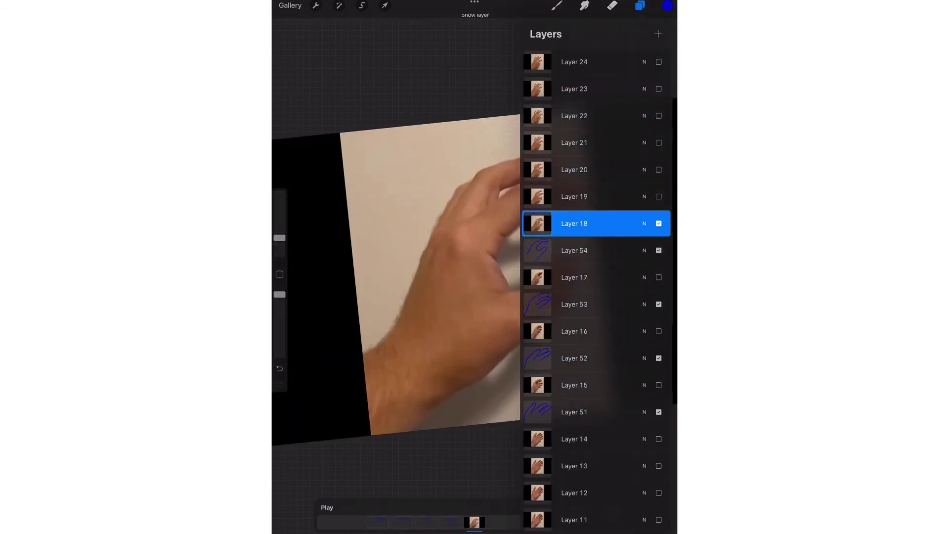
pyautogui.click(658, 33)
pyautogui.click(658, 34)
pyautogui.click(596, 250)
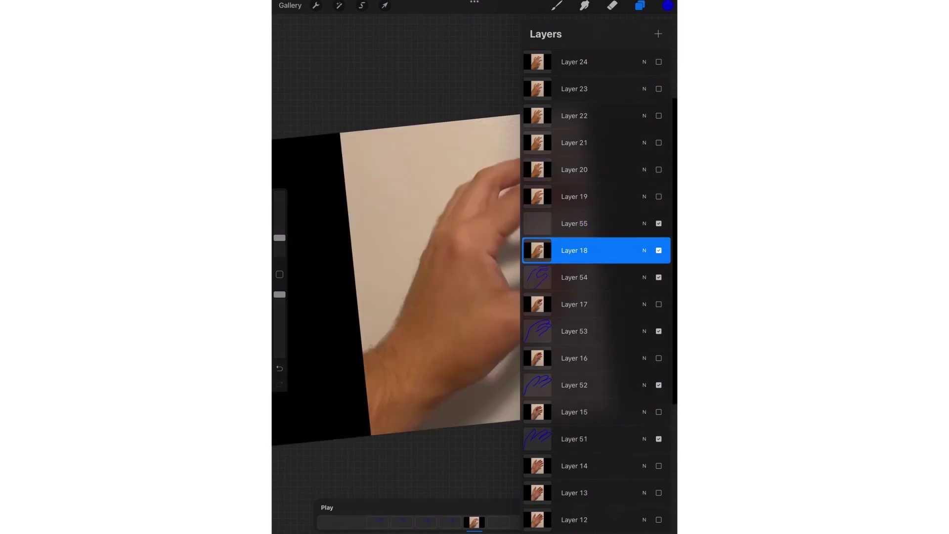
# Turn off Animation Assist for the canvas and make the blank layer above Layer 18 active
pyautogui.click(316, 5)
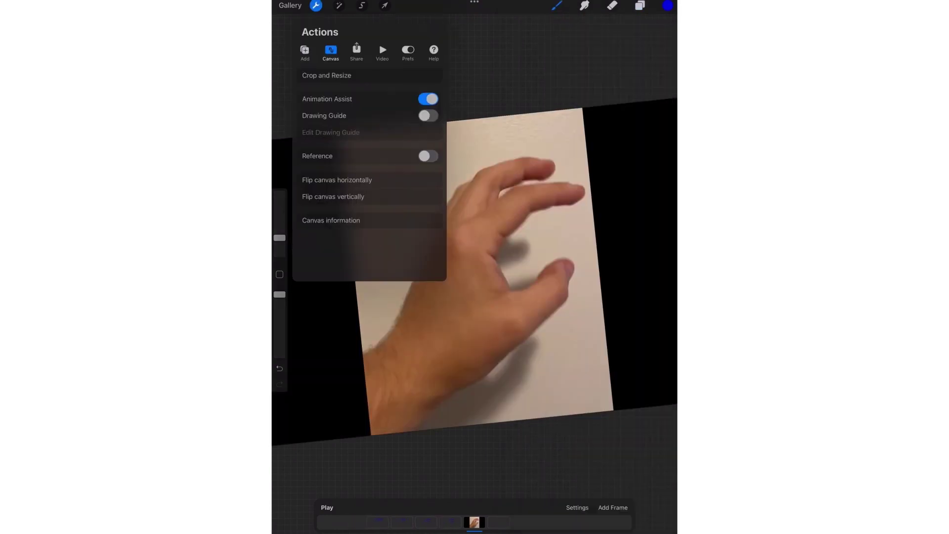
pyautogui.click(427, 99)
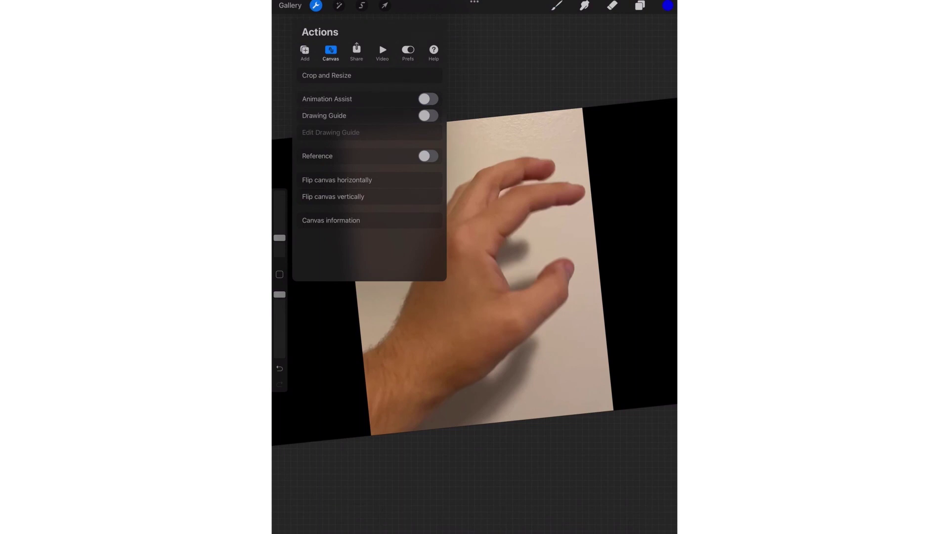
pyautogui.click(639, 6)
pyautogui.click(596, 277)
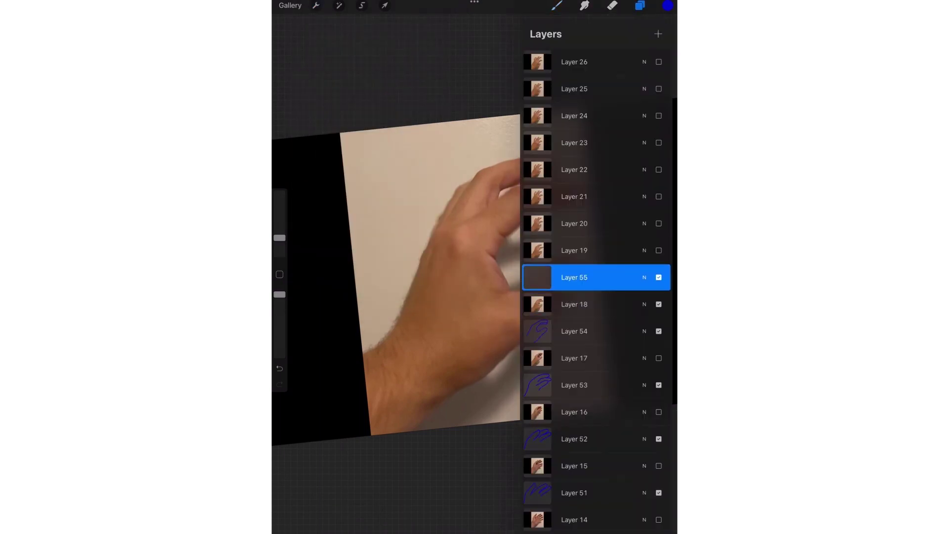
pyautogui.click(640, 6)
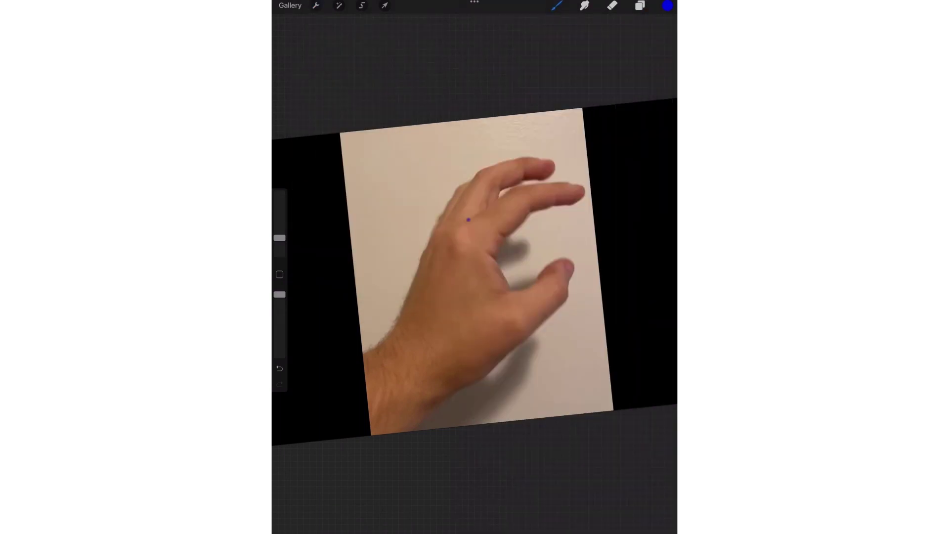
# Trace the fingers, thumb and lower edge of the hand in blue on the blank layer above Layer 18
pyautogui.moveTo(468, 219)
pyautogui.mouseDown()
pyautogui.moveTo(516, 188)
pyautogui.moveTo(582, 186)
pyautogui.moveTo(576, 201)
pyautogui.moveTo(530, 214)
pyautogui.moveTo(494, 256)
pyautogui.moveTo(512, 291)
pyautogui.moveTo(563, 258)
pyautogui.moveTo(569, 279)
pyautogui.moveTo(544, 321)
pyautogui.moveTo(462, 381)
pyautogui.mouseUp()
pyautogui.moveTo(458, 202)
pyautogui.mouseDown()
pyautogui.moveTo(492, 166)
pyautogui.moveTo(523, 156)
pyautogui.moveTo(551, 161)
pyautogui.moveTo(546, 177)
pyautogui.moveTo(505, 187)
pyautogui.mouseUp()
pyautogui.click(639, 6)
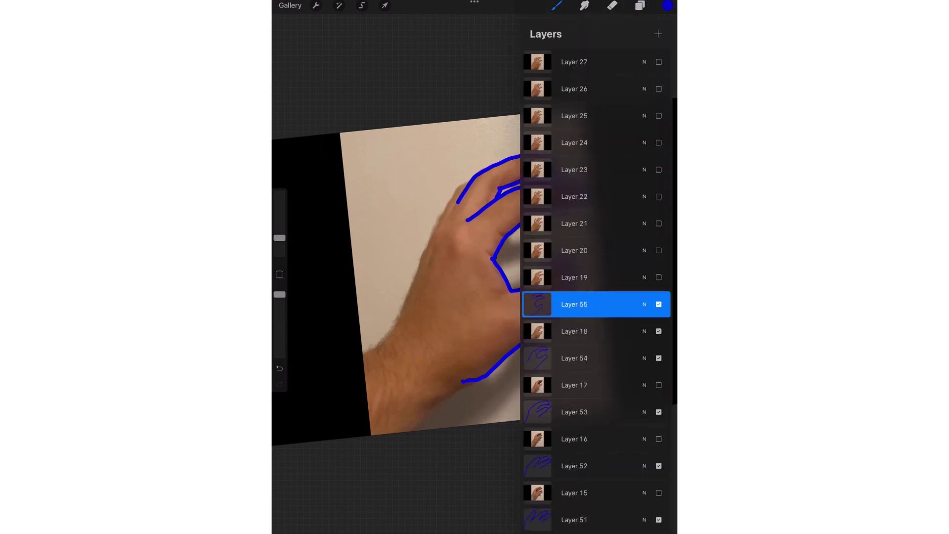
pyautogui.click(639, 5)
# Bring up the canvas's export formats for sharing the image or its layers
pyautogui.click(315, 6)
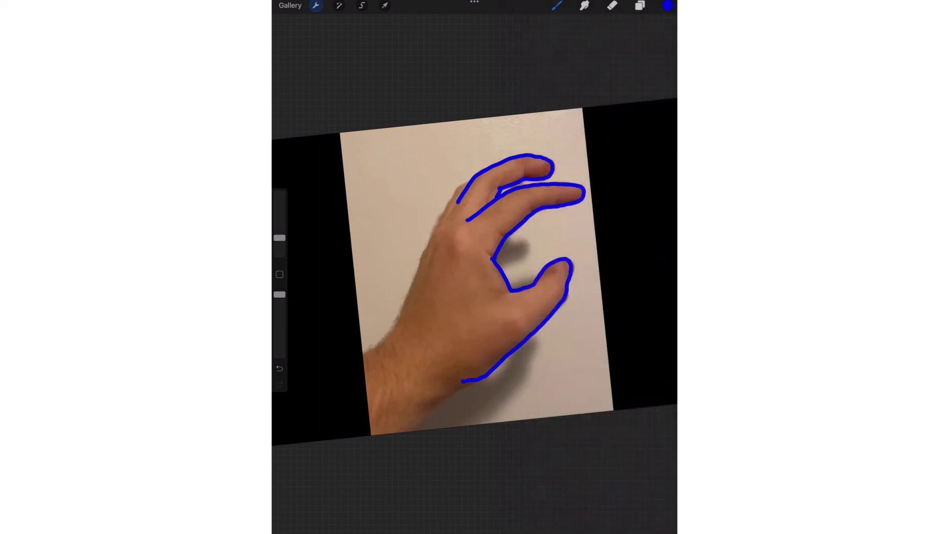
pyautogui.click(356, 52)
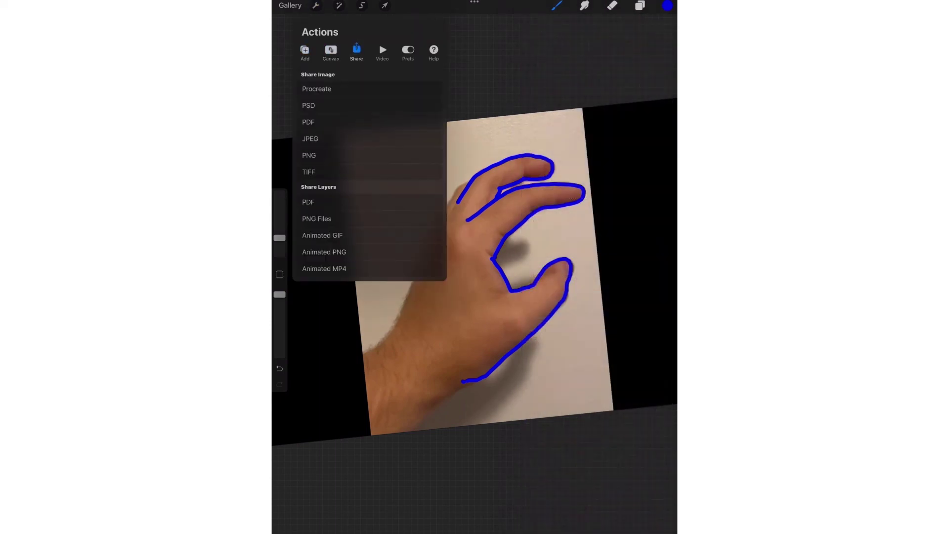